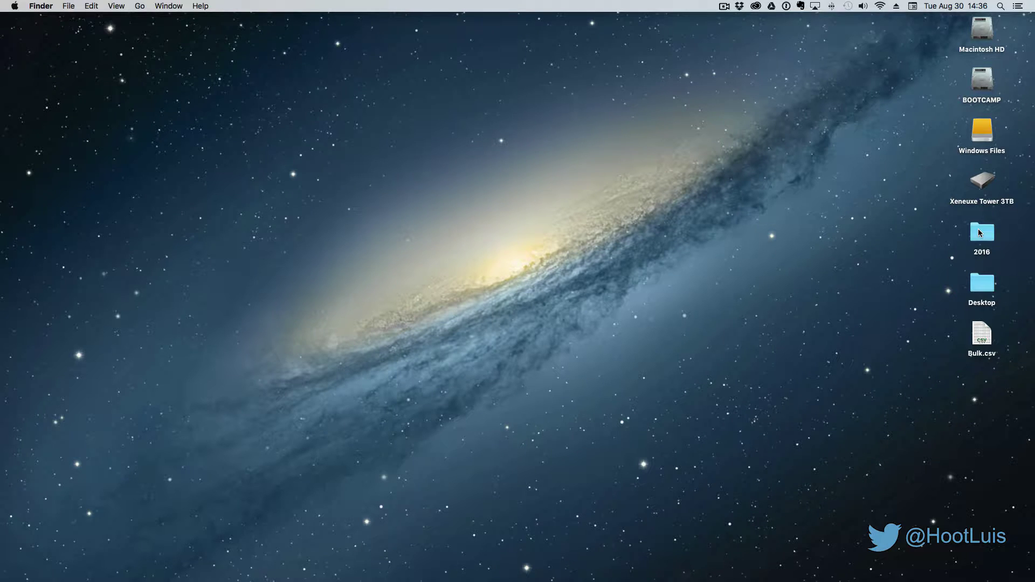
Open the 2016 > September > 12 folder in Finder to show DSCN4322.jpg and the screenshot
{"action": "double_click", "coordinate": [981, 233]}
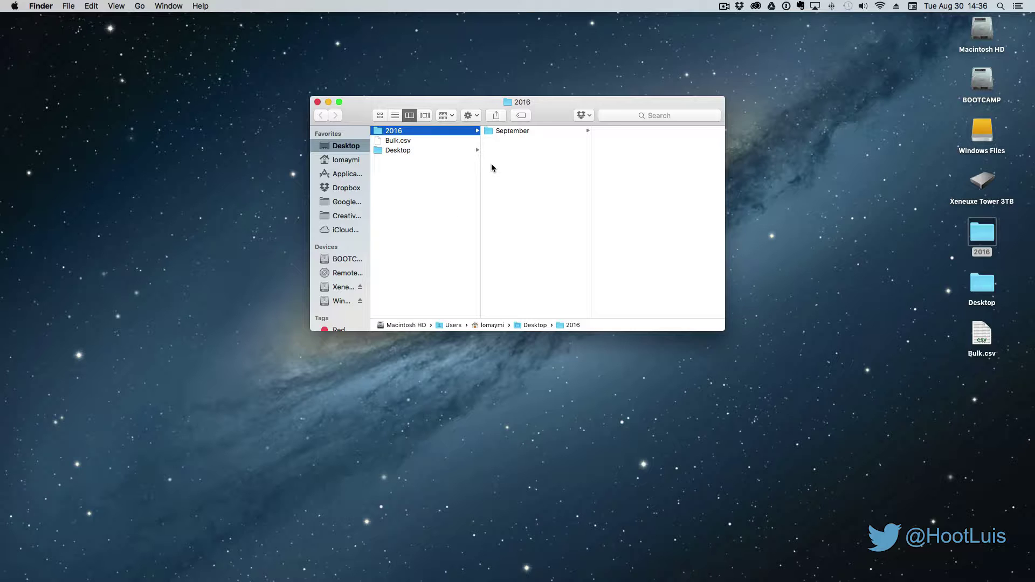
{"action": "key", "text": "Right"}
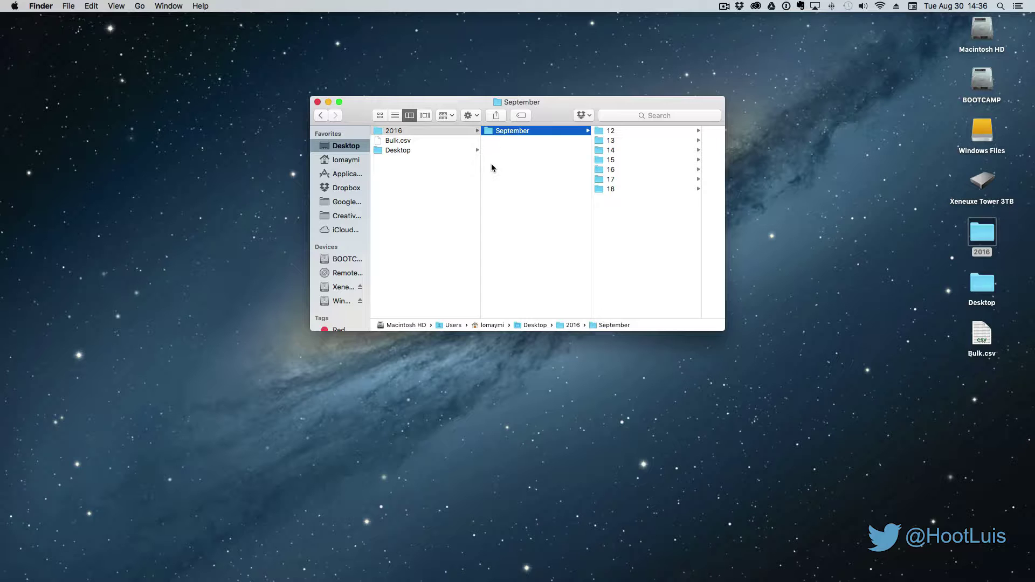
{"action": "key", "text": "Right"}
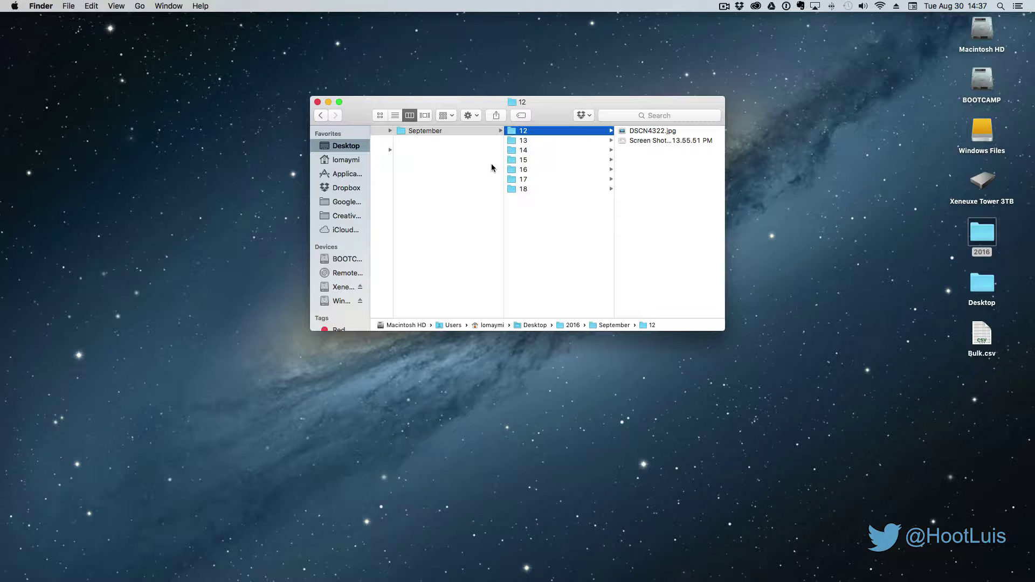
Preview the screenshot file in folder 12 and rename it to 'HB App Screenshot'
{"action": "key", "text": "Right"}
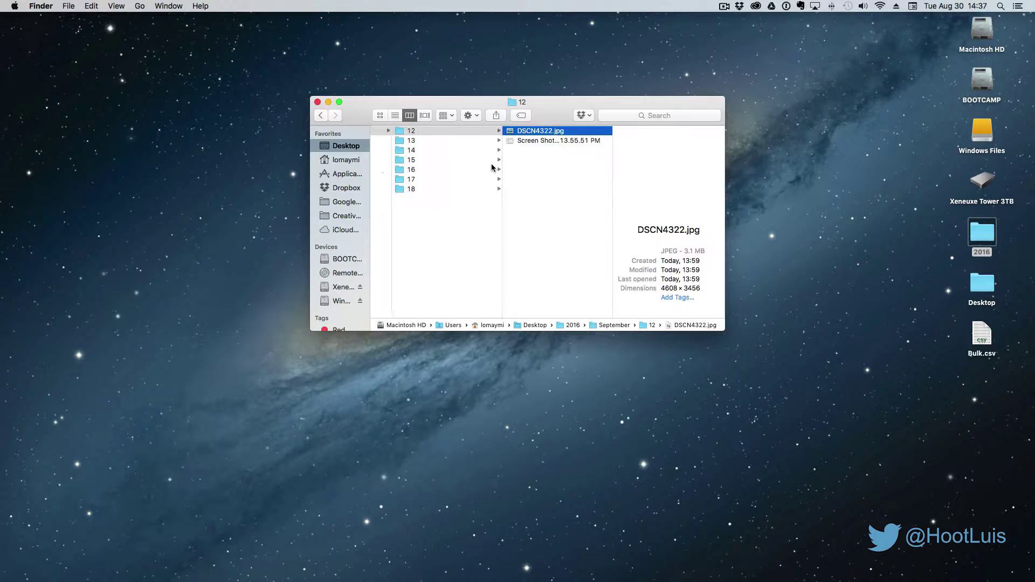
{"action": "key", "text": "Down"}
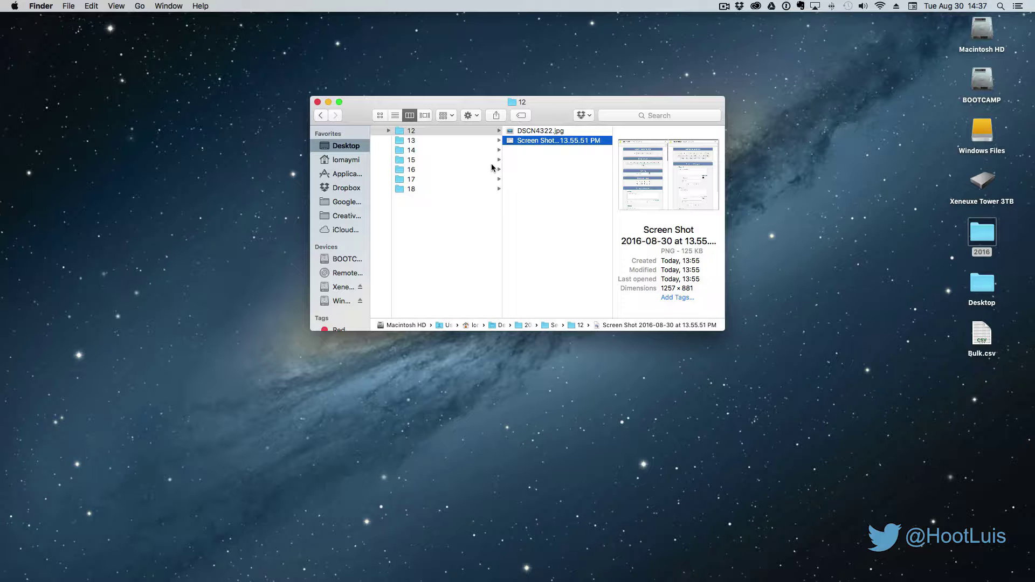
{"action": "key", "text": "space"}
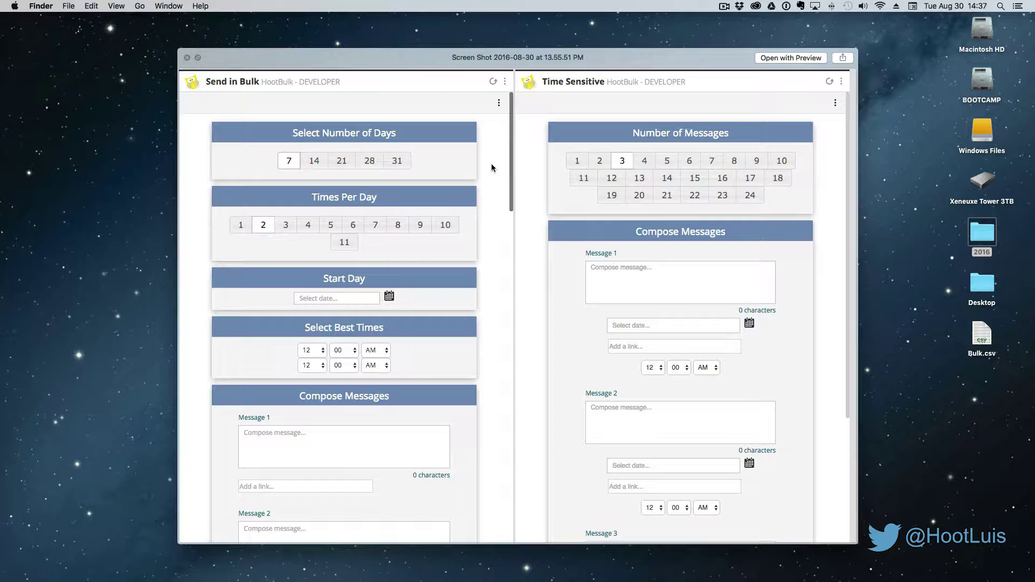
{"action": "key", "text": "space"}
{"action": "key", "text": "Return"}
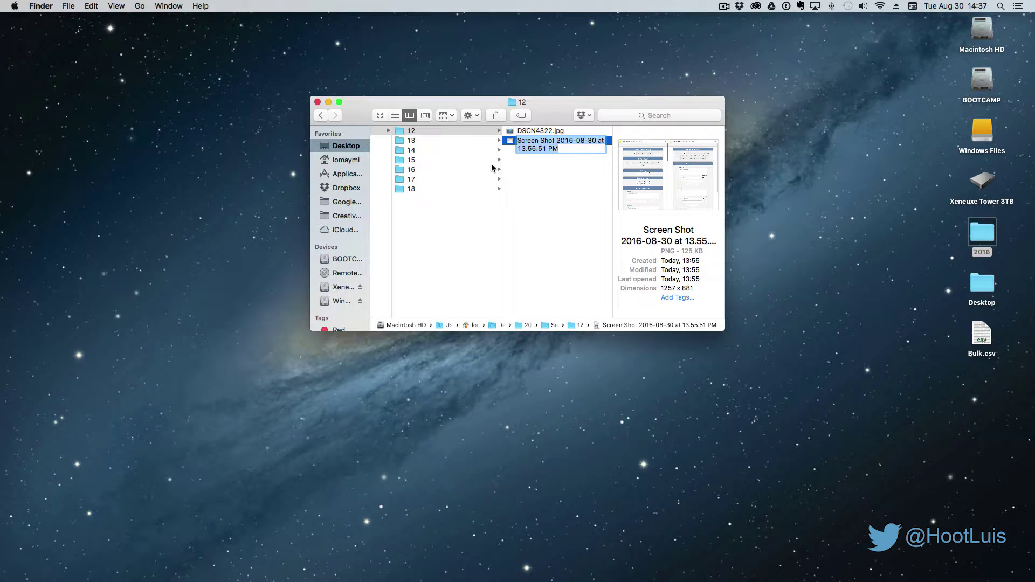
{"action": "type", "text": "HB"}
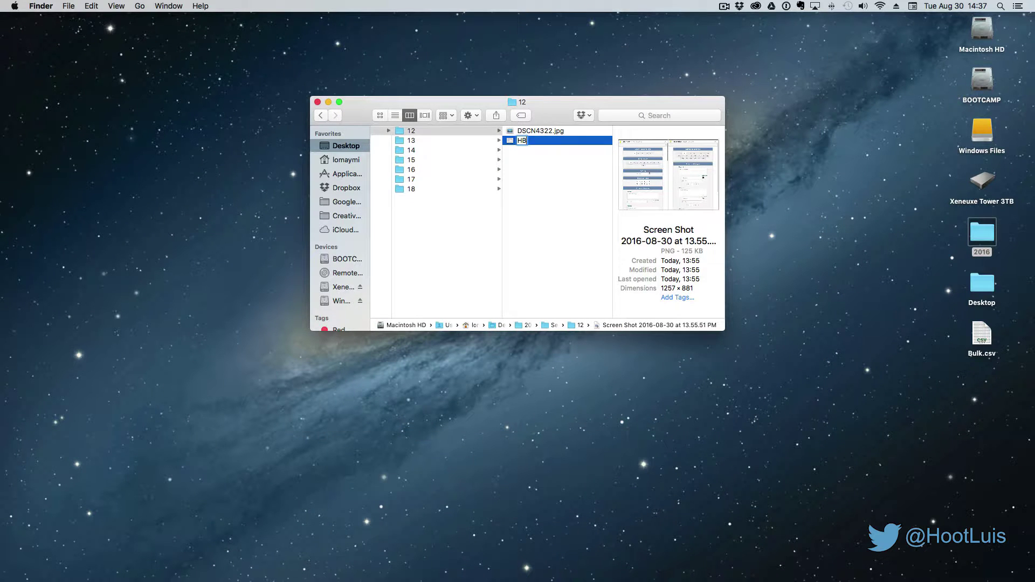
{"action": "type", "text": " App Screenshot"}
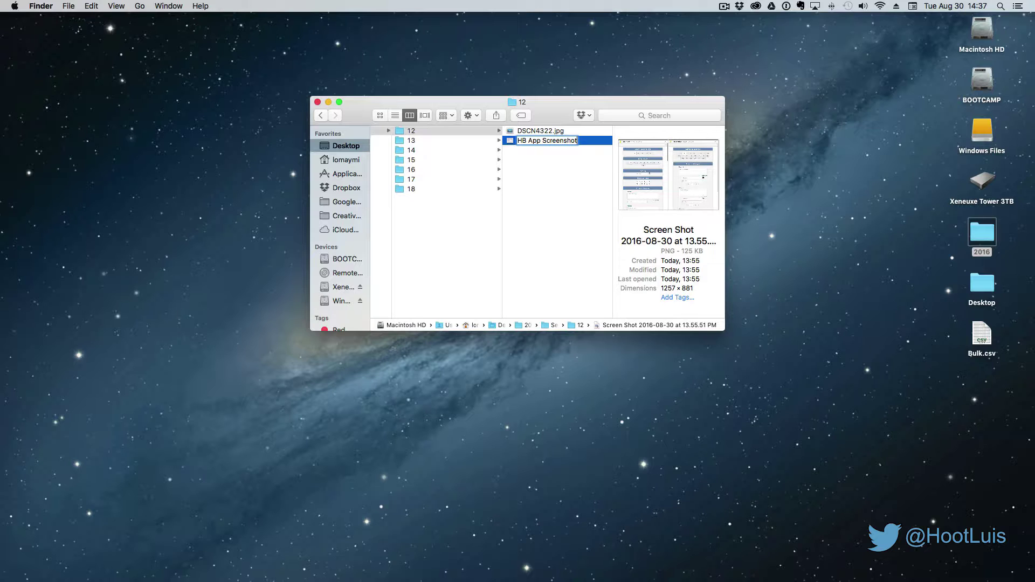
{"action": "key", "text": "Return"}
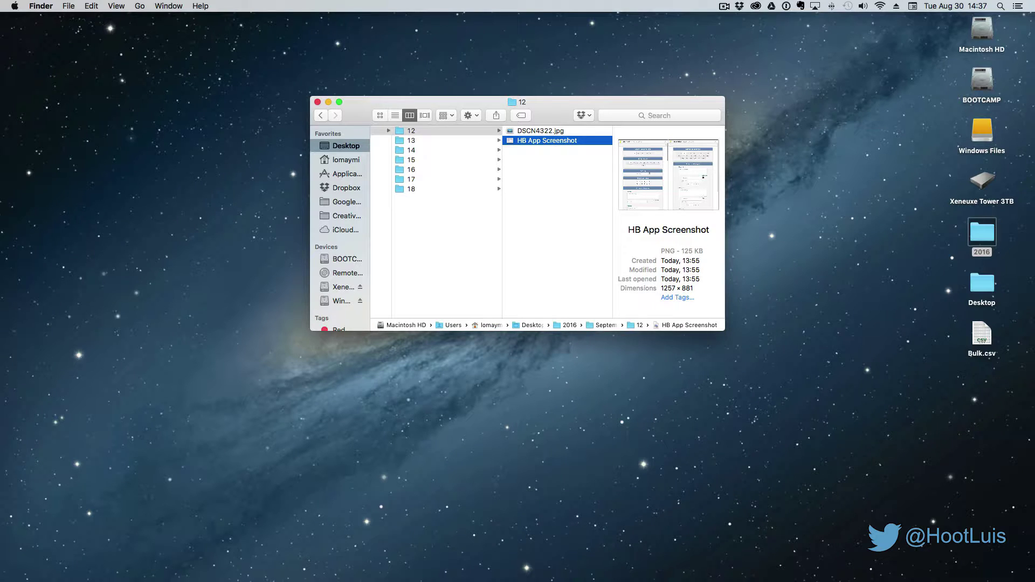
Preview DSCN4322.jpg and rename it to 'Kayak Bridge Dorado.jpg'
{"action": "left_click", "coordinate": [540, 131]}
{"action": "key", "text": "space"}
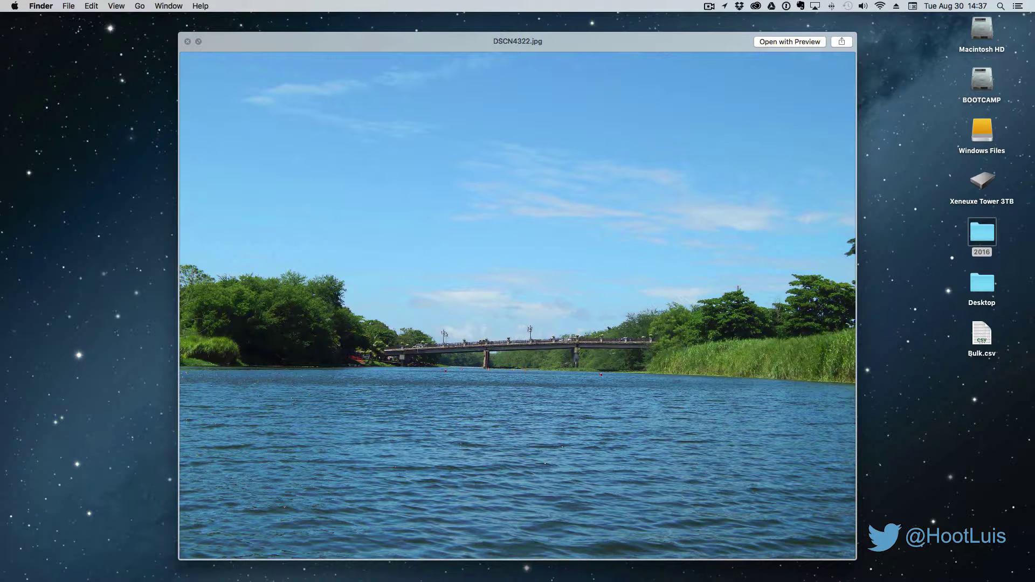
{"action": "key", "text": "space"}
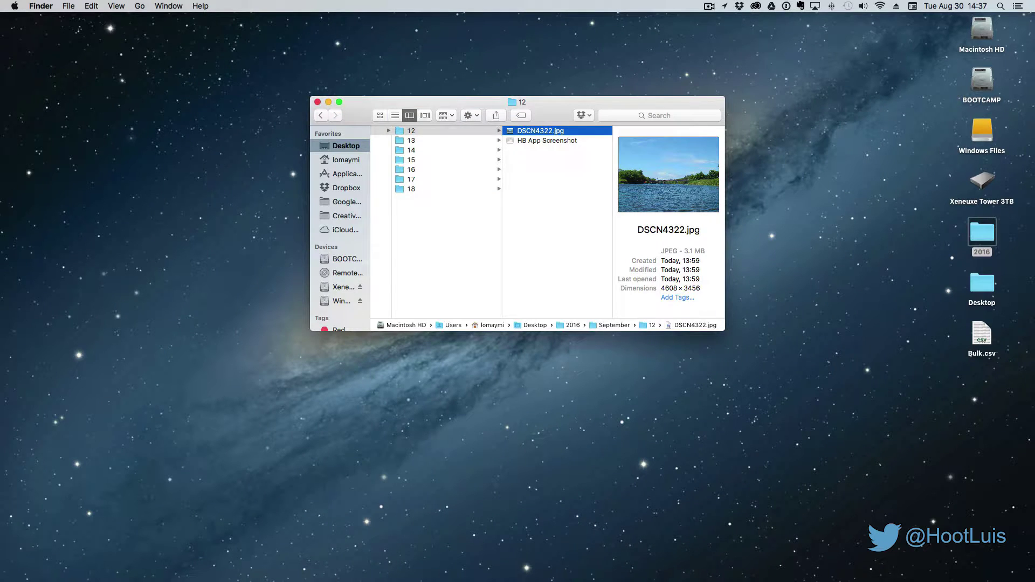
{"action": "key", "text": "Return"}
{"action": "type", "text": "Kayak Bridge"}
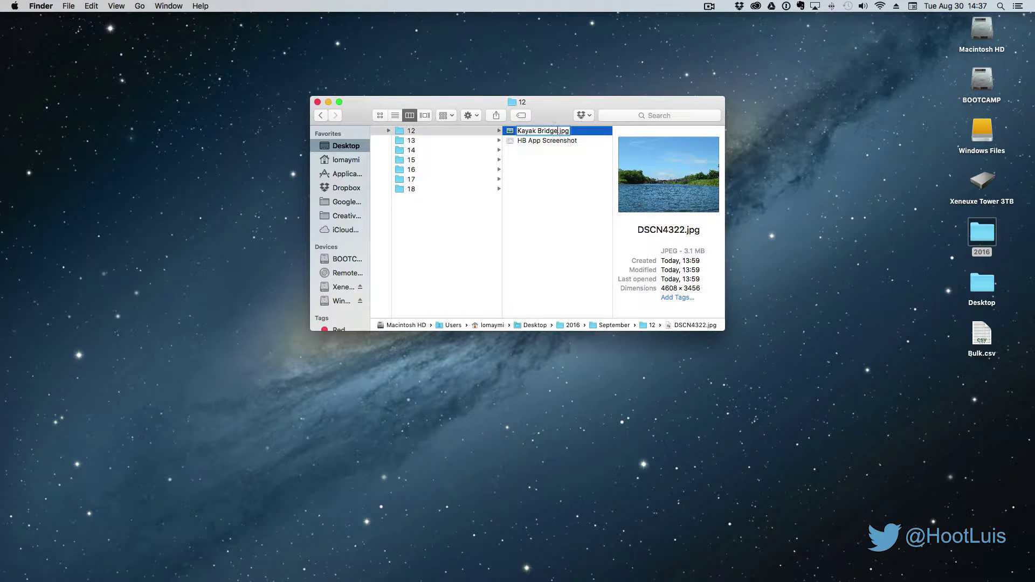
{"action": "type", "text": " Dorado"}
{"action": "key", "text": "Return"}
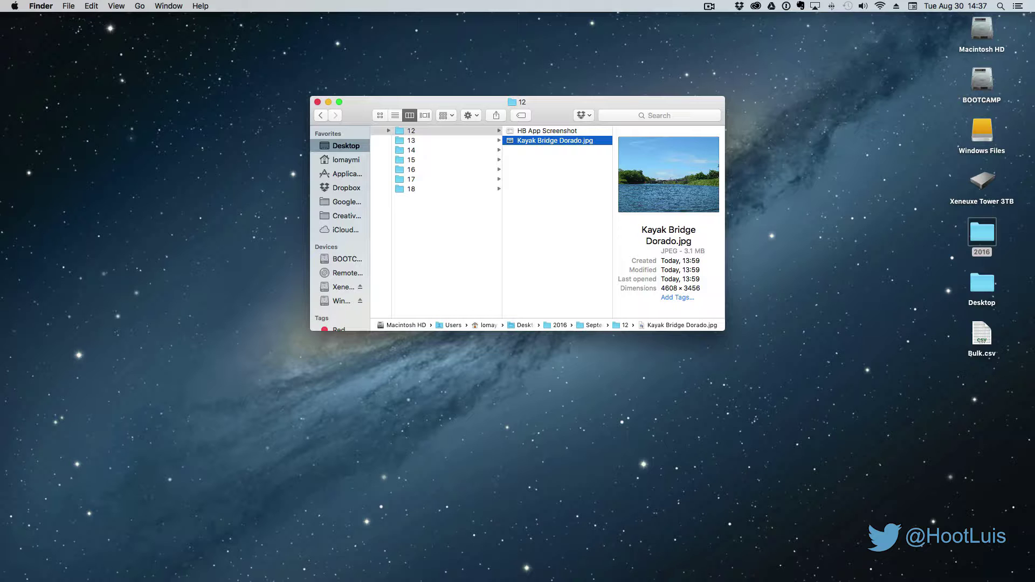
{"action": "left_click", "coordinate": [411, 130]}
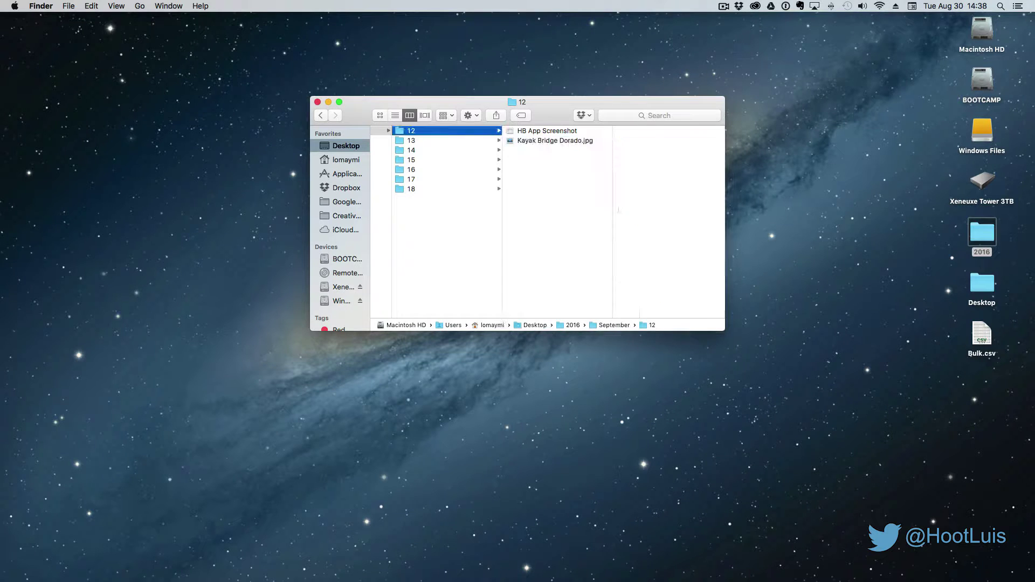
{"action": "key", "text": "Down"}
{"action": "key", "text": "Right"}
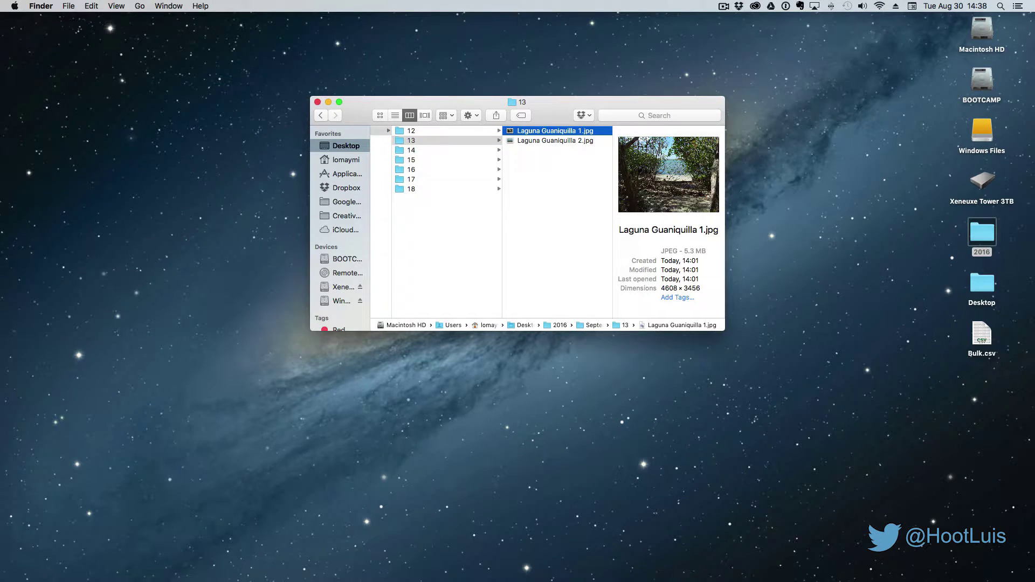
{"action": "key", "text": "space"}
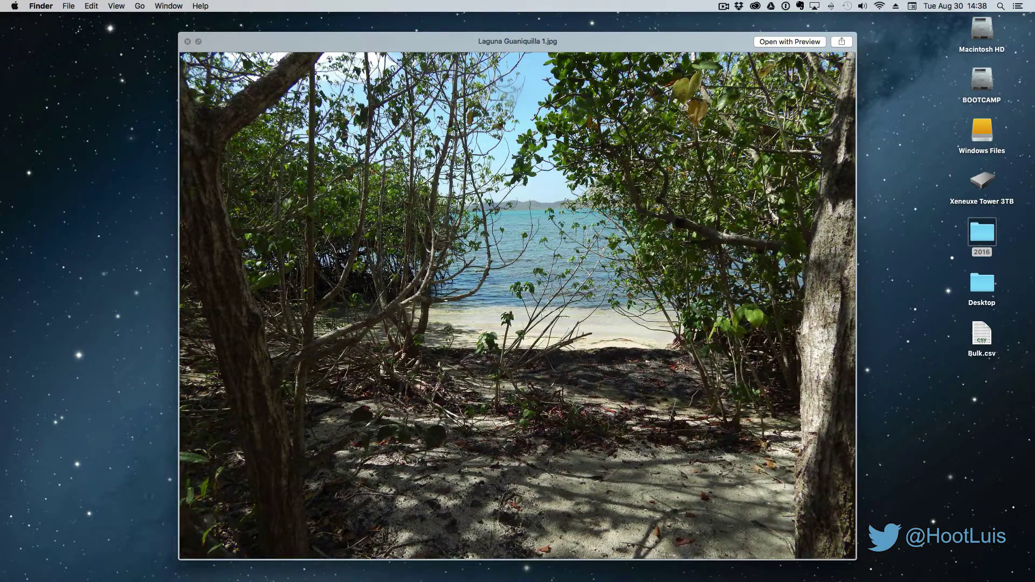
{"action": "key", "text": "Down"}
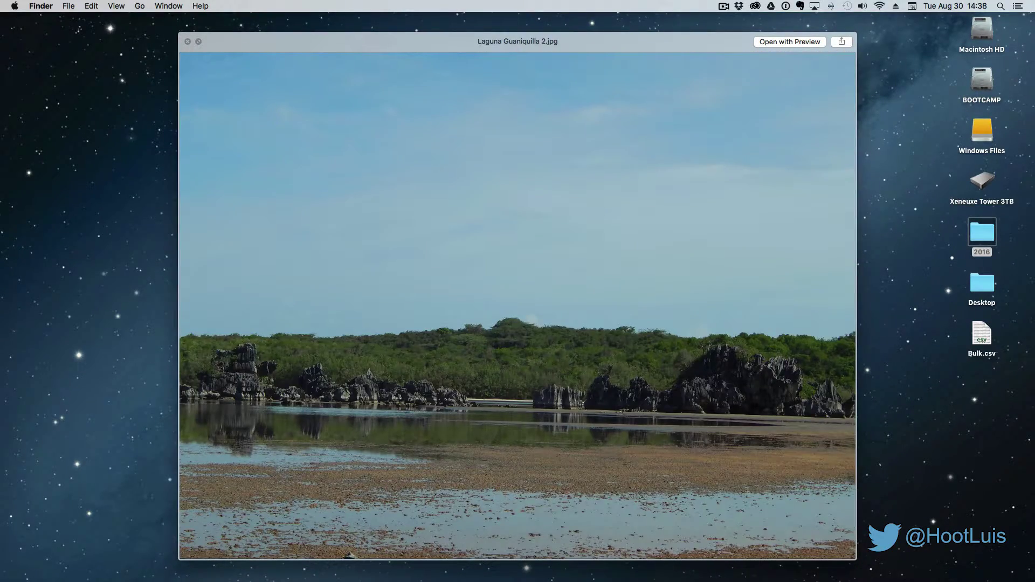
{"action": "key", "text": "space"}
{"action": "key", "text": "Left"}
{"action": "key", "text": "Up"}
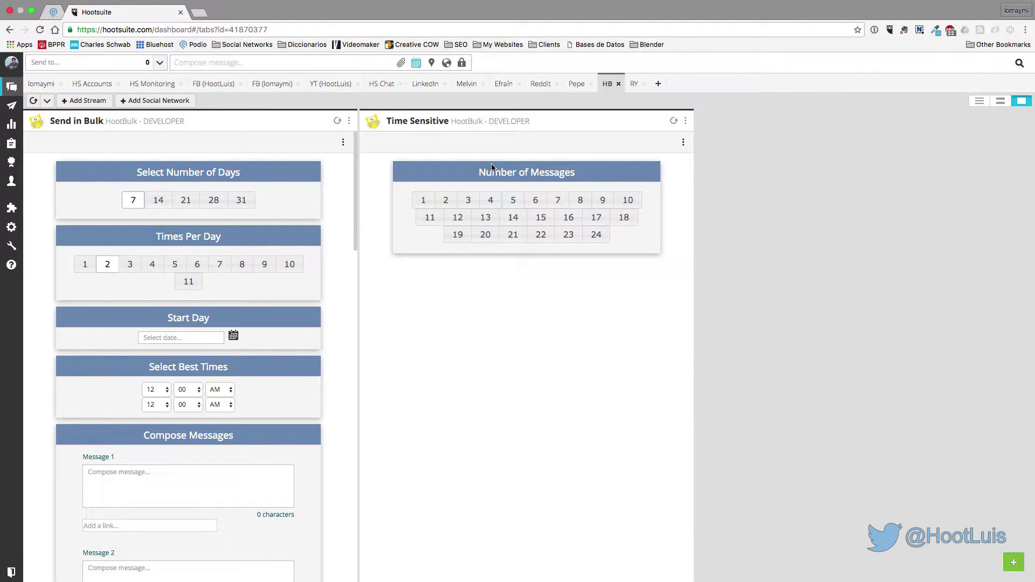
Search the App Directory for 'hootbulk', view the result, then close the directory
{"action": "left_click", "coordinate": [11, 207]}
{"action": "left_click", "coordinate": [655, 134]}
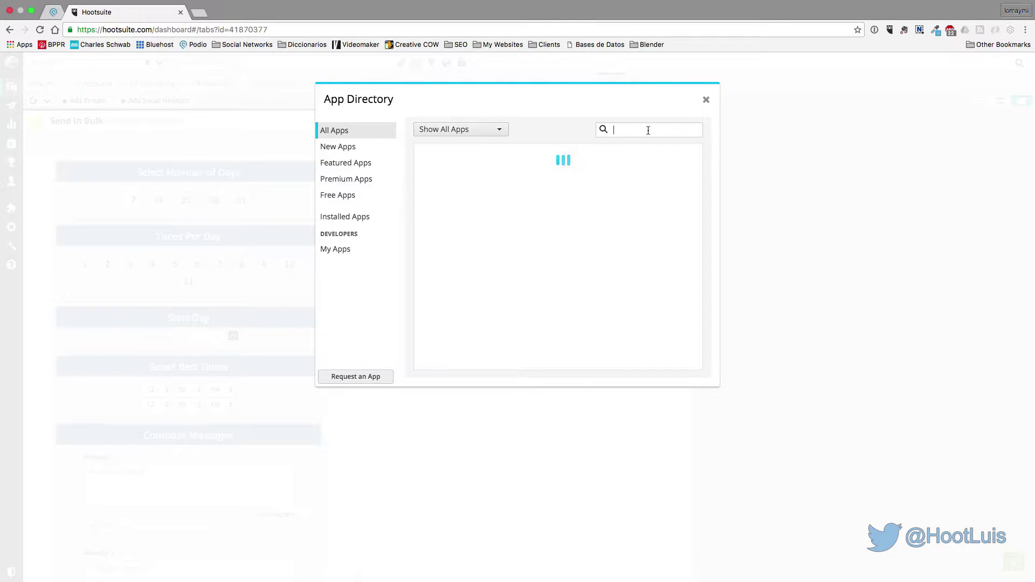
{"action": "type", "text": "hootbulk"}
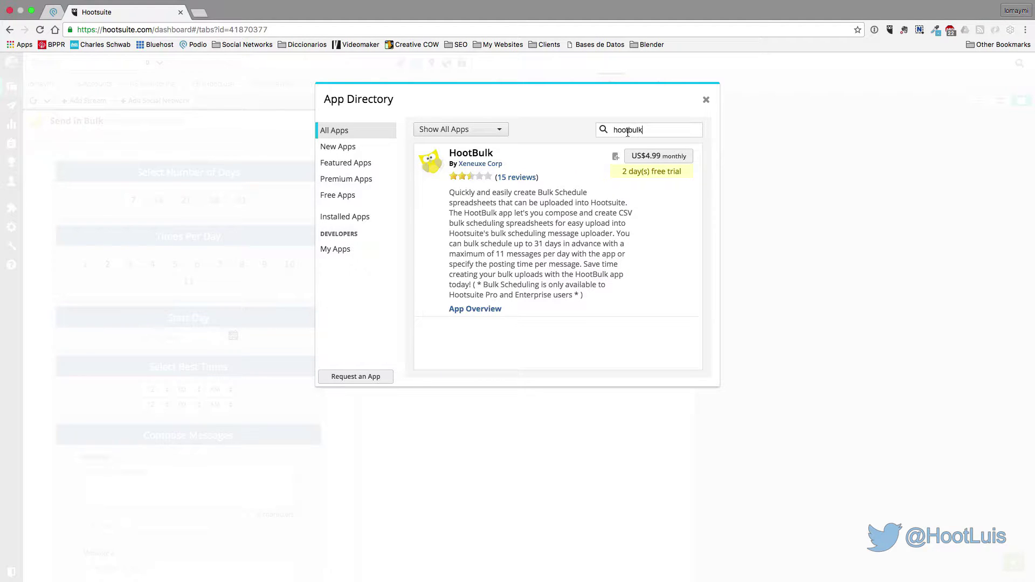
{"action": "left_click", "coordinate": [706, 100]}
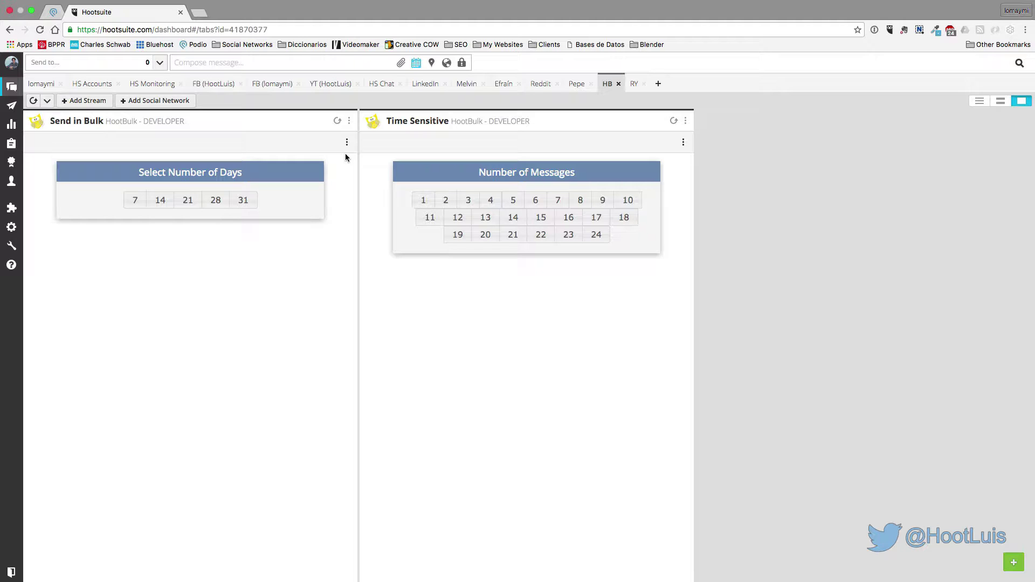
Set Send in Bulk to 7 days, 2 posts per day, starting 09/12/2016
{"action": "mouse_move", "coordinate": [182, 167]}
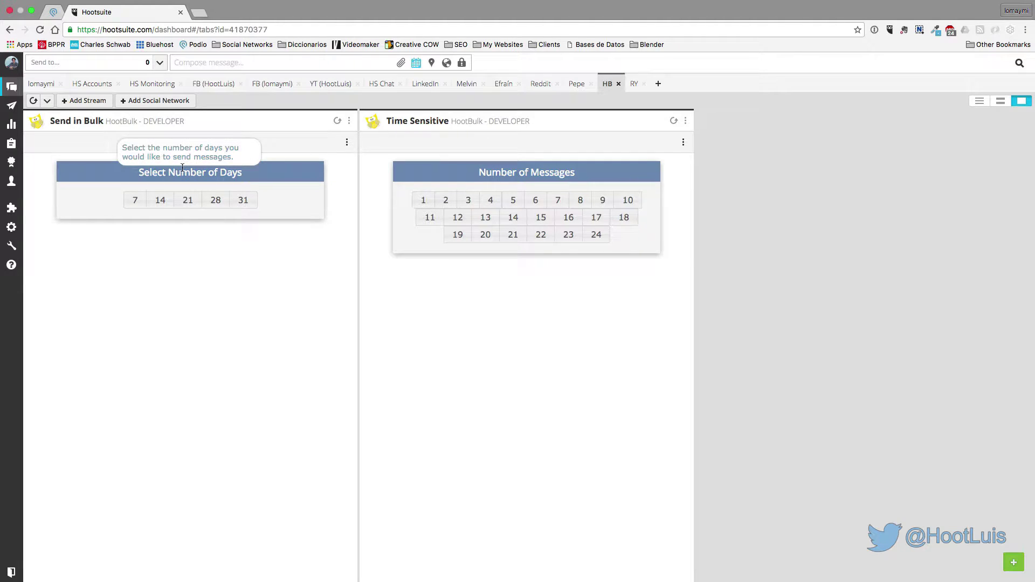
{"action": "left_click", "coordinate": [135, 200]}
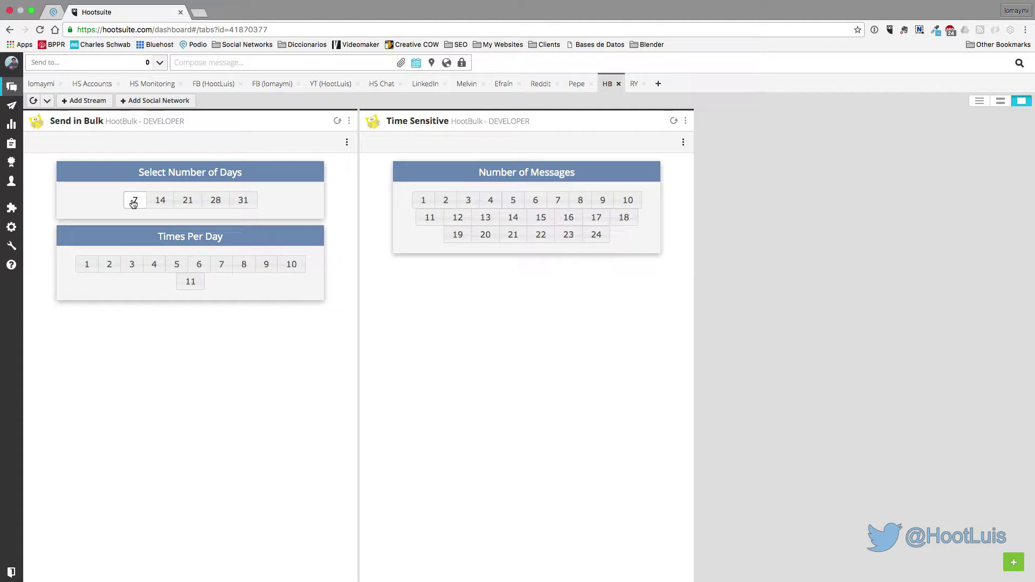
{"action": "left_click", "coordinate": [106, 273]}
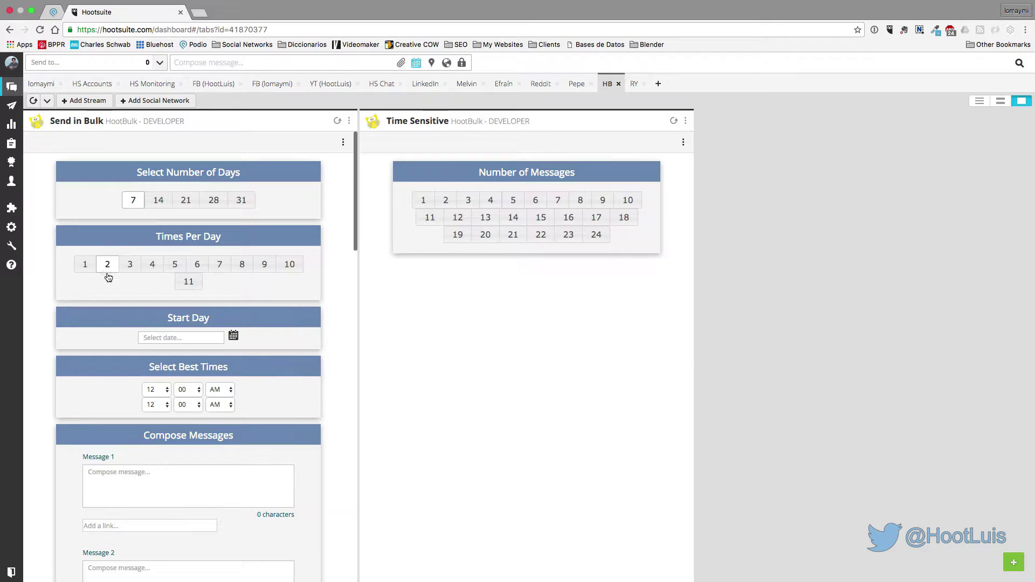
{"action": "left_click", "coordinate": [234, 335]}
{"action": "left_click", "coordinate": [231, 354]}
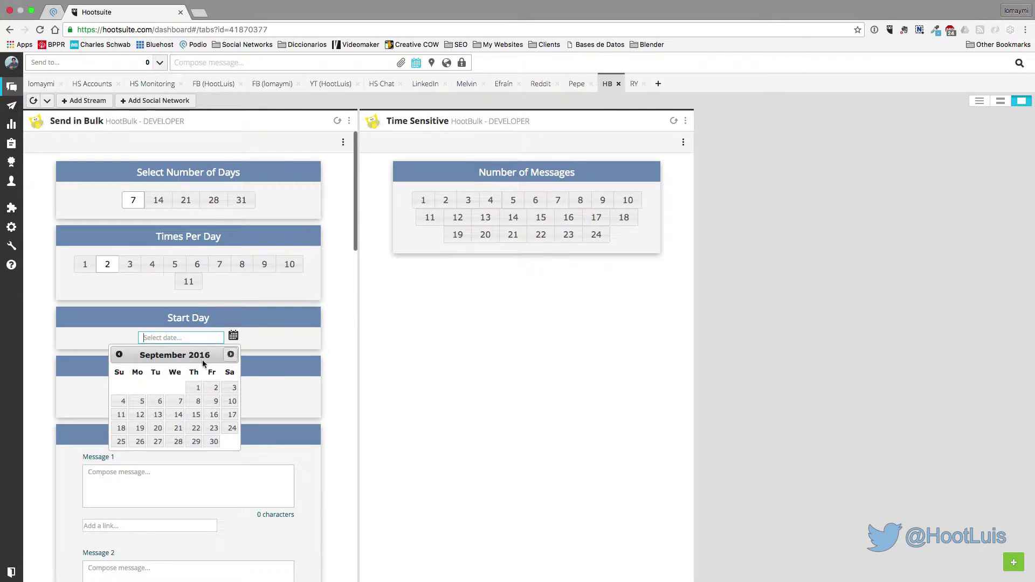
{"action": "left_click", "coordinate": [142, 415]}
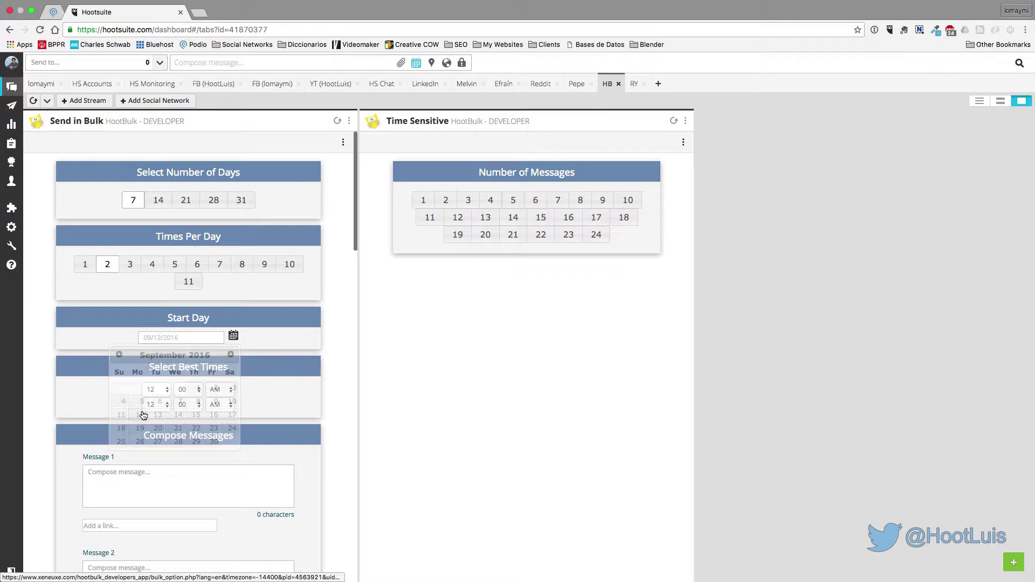
{"action": "scroll", "coordinate": [151, 374], "scroll_direction": "down", "scroll_amount": 1}
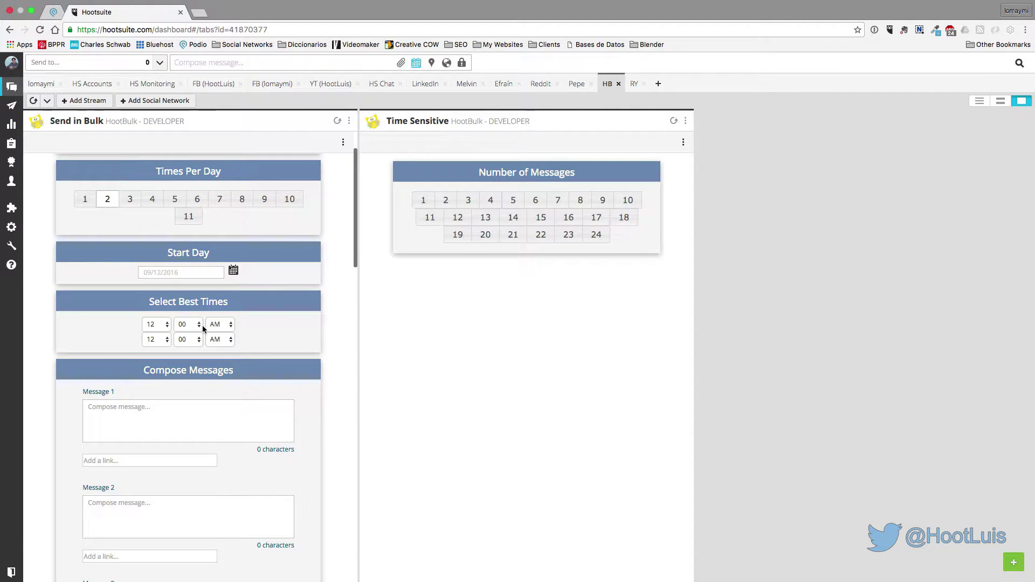
Set the two daily posting times to 11:30 AM and 6:45 PM
{"action": "left_click", "coordinate": [156, 325]}
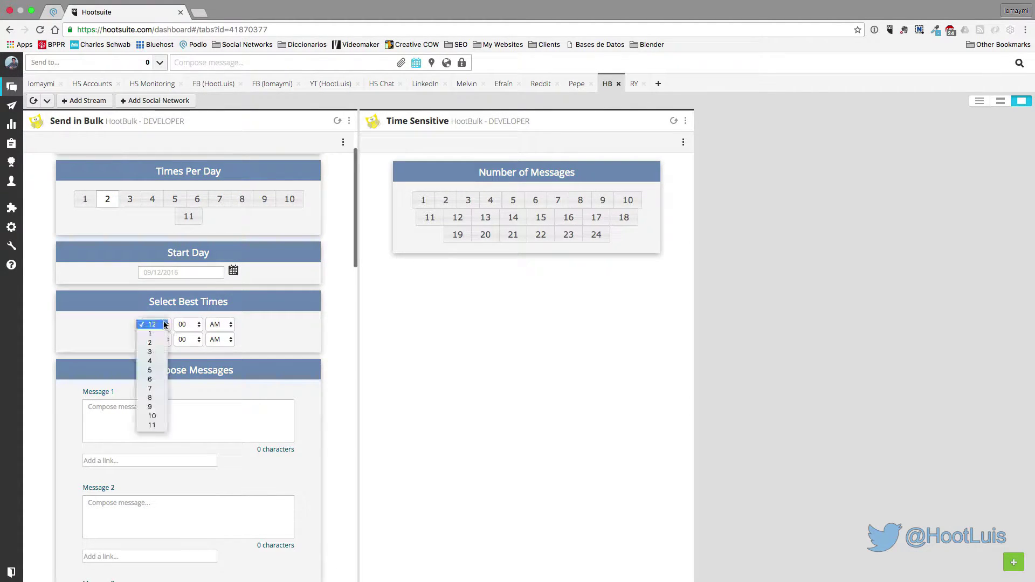
{"action": "left_click", "coordinate": [152, 426]}
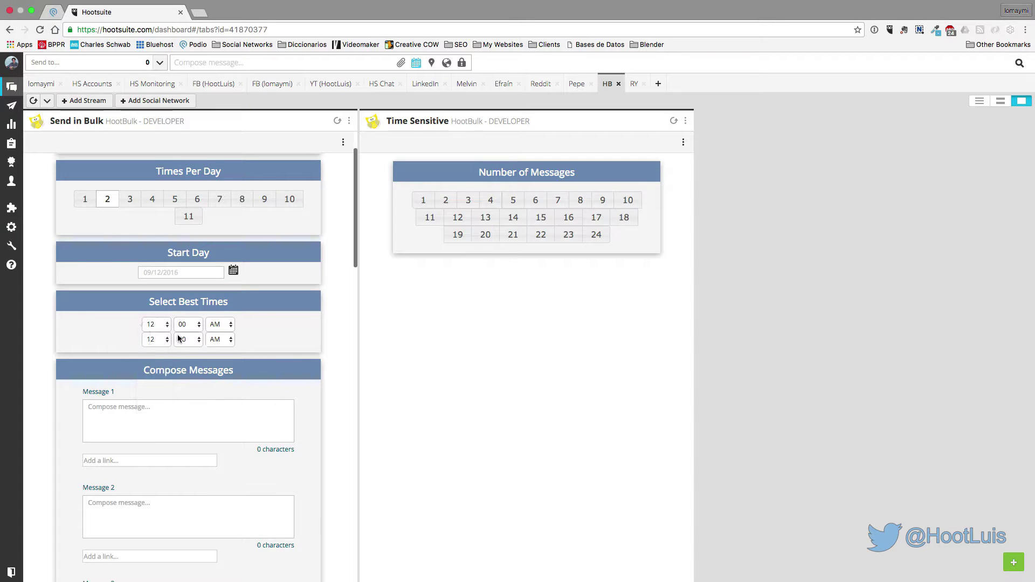
{"action": "left_click", "coordinate": [187, 325]}
{"action": "left_click", "coordinate": [223, 317]}
{"action": "left_click", "coordinate": [222, 326]}
{"action": "left_click", "coordinate": [161, 340]}
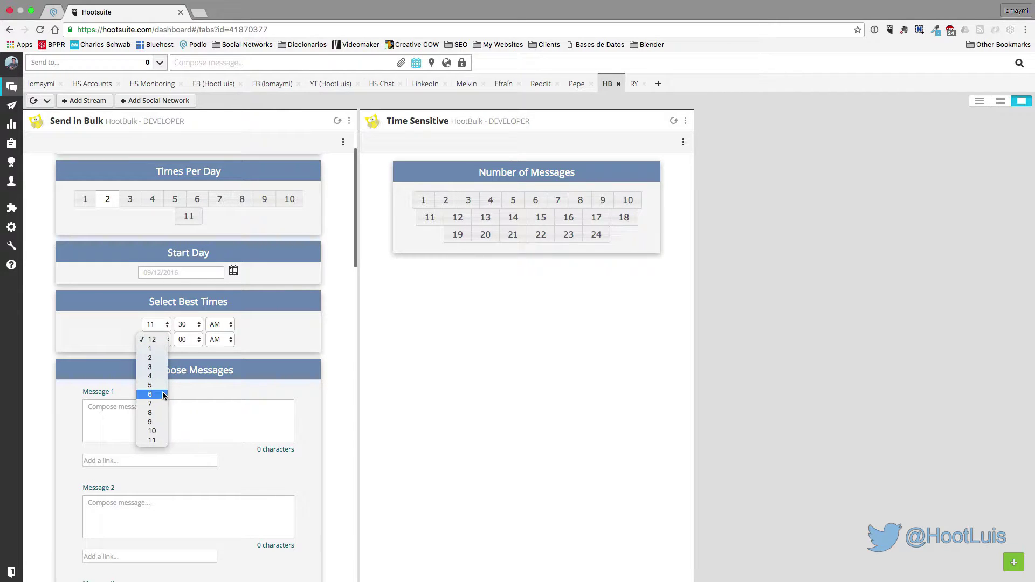
{"action": "left_click", "coordinate": [186, 341]}
{"action": "left_click", "coordinate": [186, 340]}
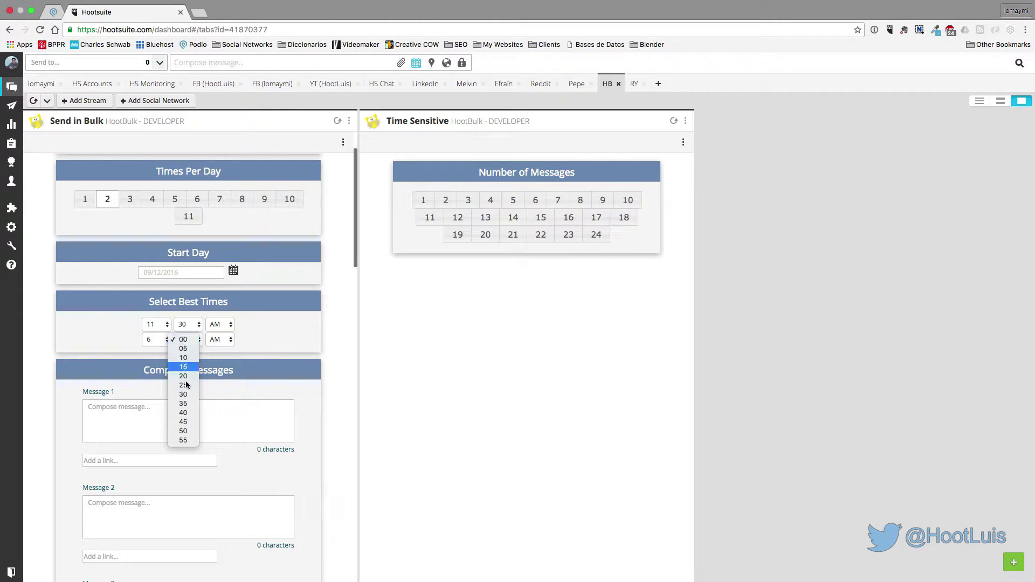
{"action": "left_click", "coordinate": [193, 423]}
{"action": "left_click", "coordinate": [221, 341]}
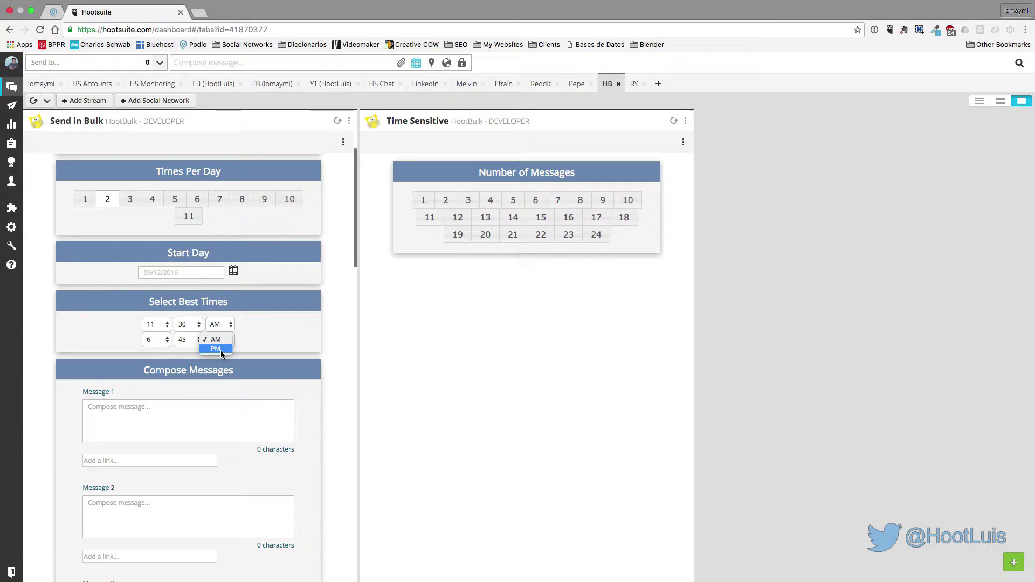
{"action": "left_click", "coordinate": [221, 351]}
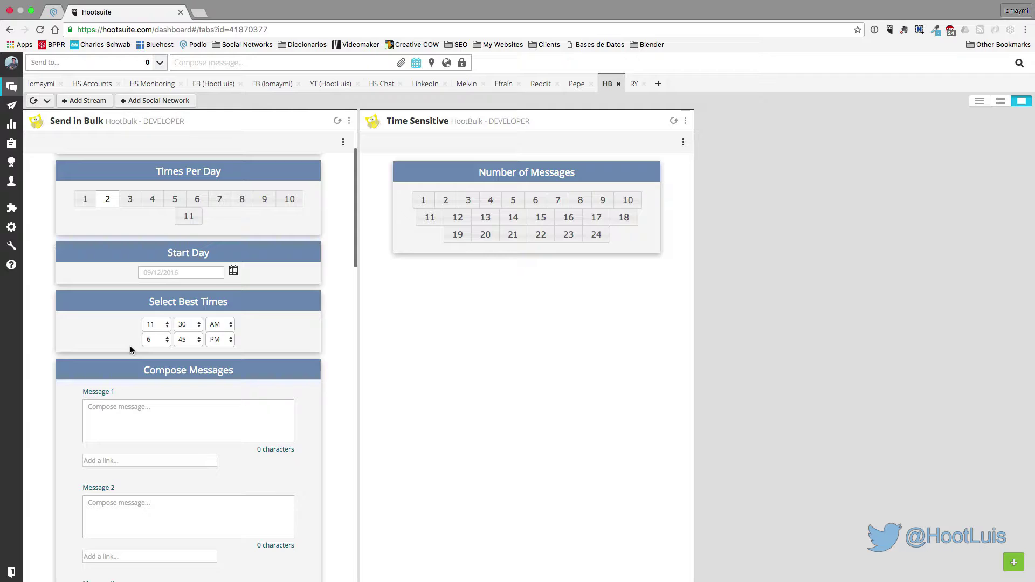
{"action": "scroll", "coordinate": [130, 349], "scroll_direction": "down", "scroll_amount": 2}
Paste the screenshot message text into the Message 1 box
{"action": "scroll", "coordinate": [130, 347], "scroll_direction": "down", "scroll_amount": 1}
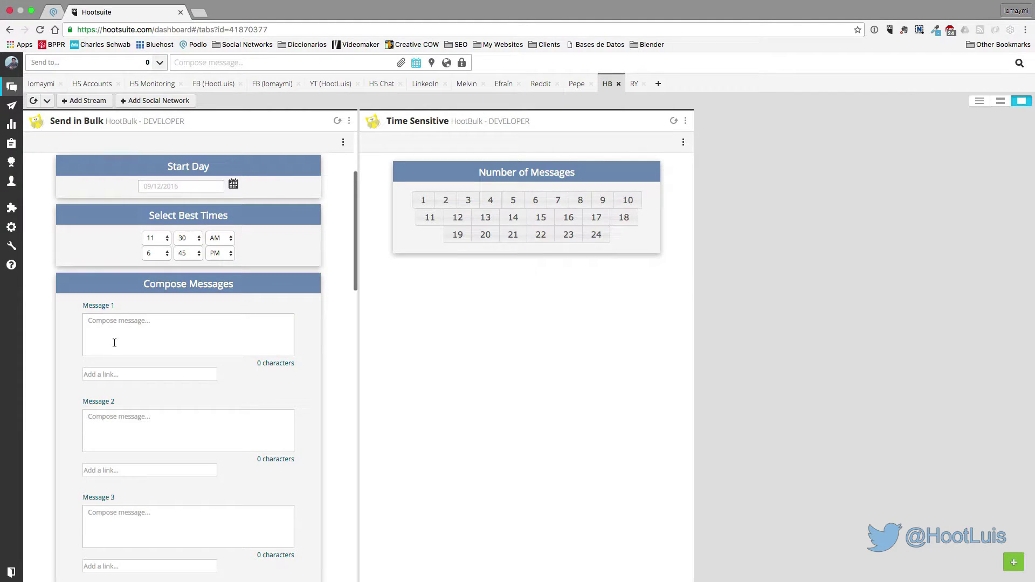
{"action": "left_click", "coordinate": [114, 343]}
{"action": "scroll", "coordinate": [115, 343], "scroll_direction": "down", "scroll_amount": 2}
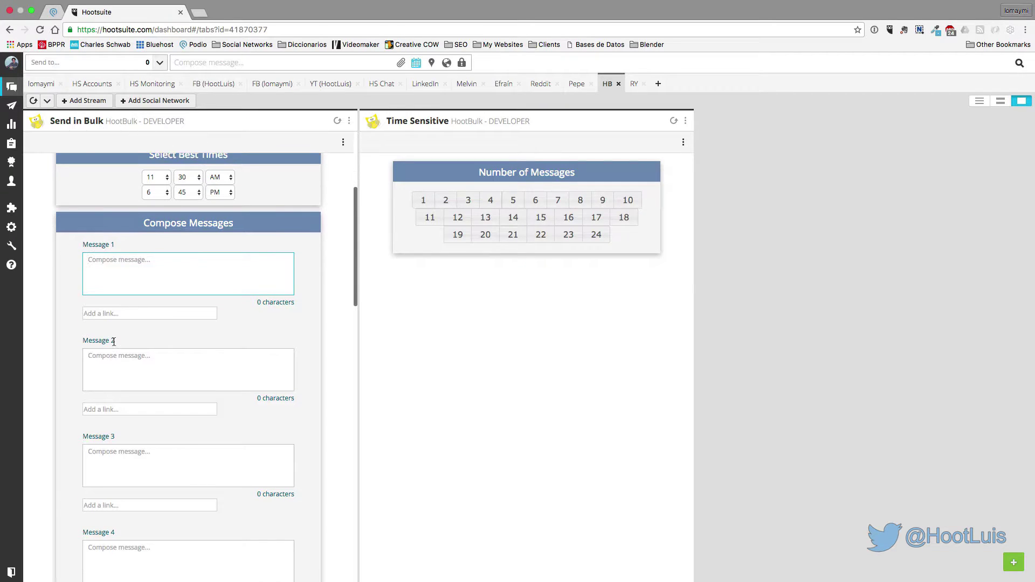
{"action": "scroll", "coordinate": [114, 342], "scroll_direction": "down", "scroll_amount": 1}
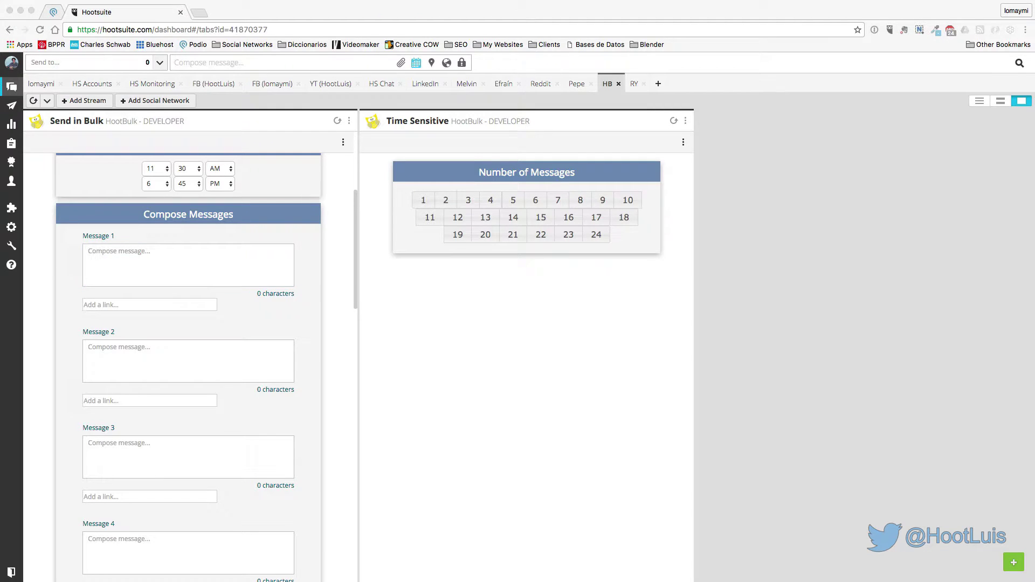
{"action": "left_click", "coordinate": [182, 269]}
{"action": "type", "text": "This is a screenshot of HootBulk App streams [HB APP SCREENSHOT]"}
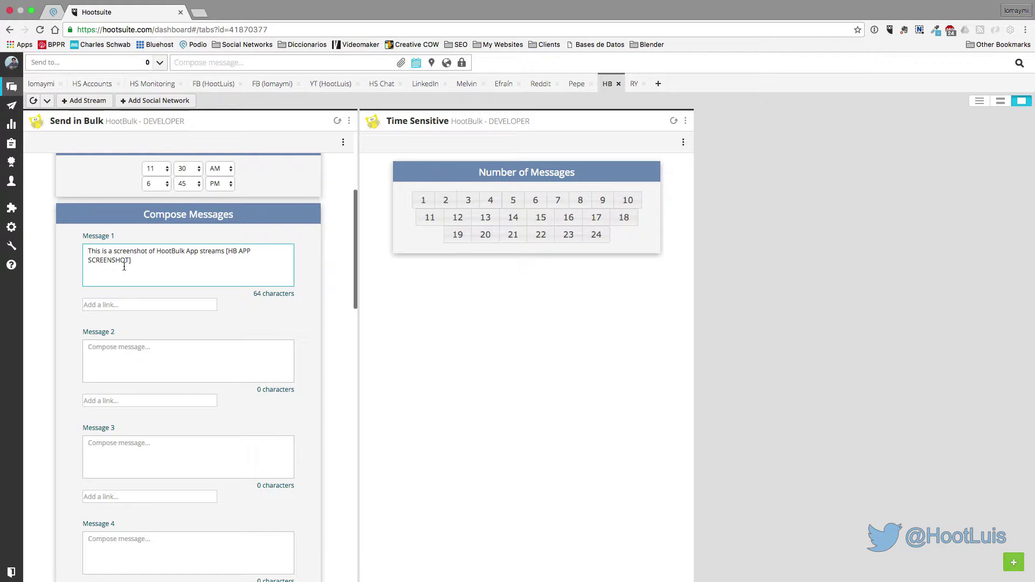
{"action": "key", "text": "super+Tab"}
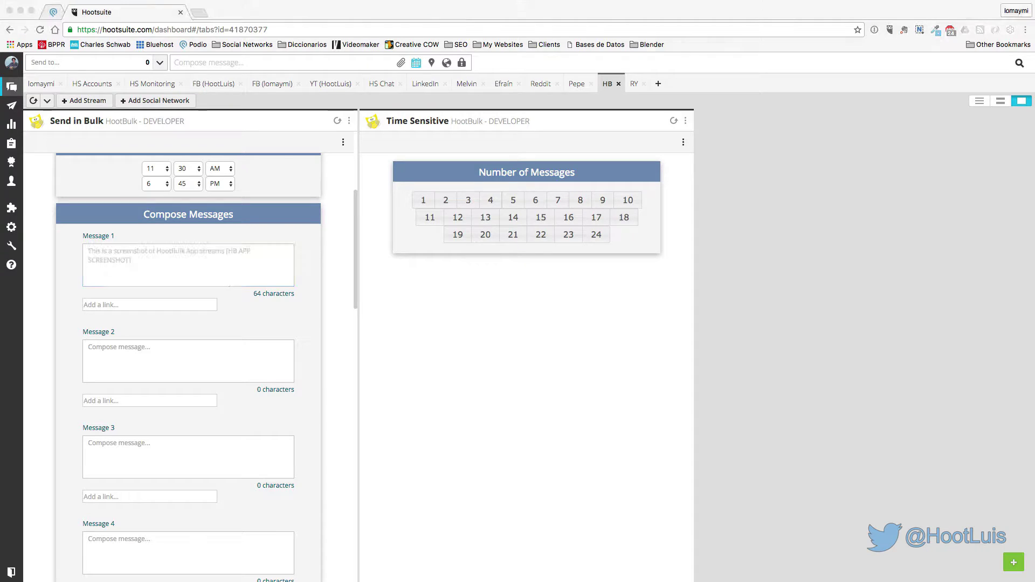
{"action": "left_click", "coordinate": [261, 283]}
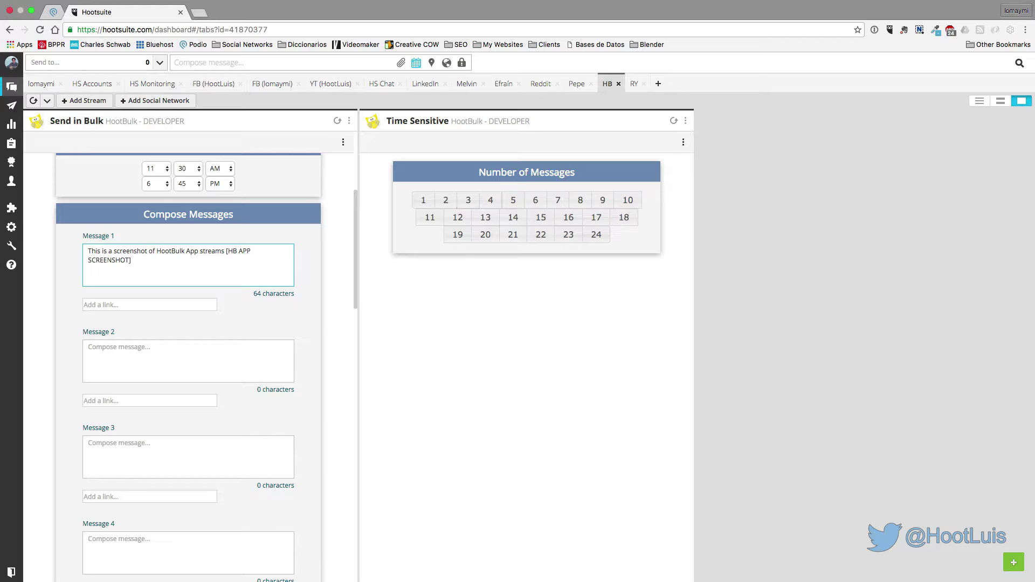
Copy the kayaking message and paste it into the Message 2 box
{"action": "key", "text": "super+Tab"}
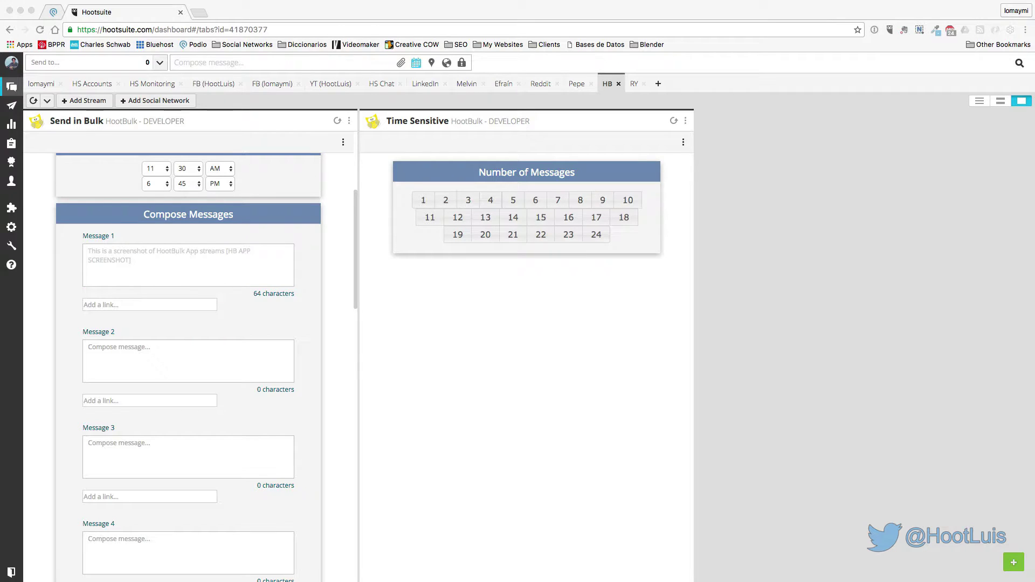
{"action": "key", "text": "super+Tab"}
{"action": "left_click", "coordinate": [231, 352]}
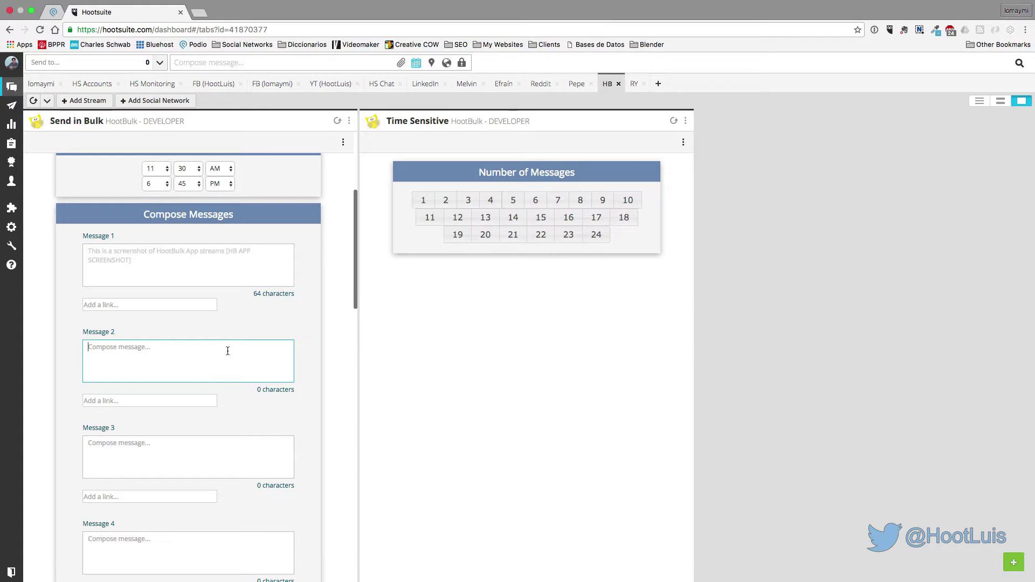
{"action": "type", "text": "An epic picture from my kayaking adventure in Dorado Puerto Rico [KAYAK BRIDGE DORADO]"}
{"action": "scroll", "coordinate": [101, 356], "scroll_direction": "down", "scroll_amount": 2}
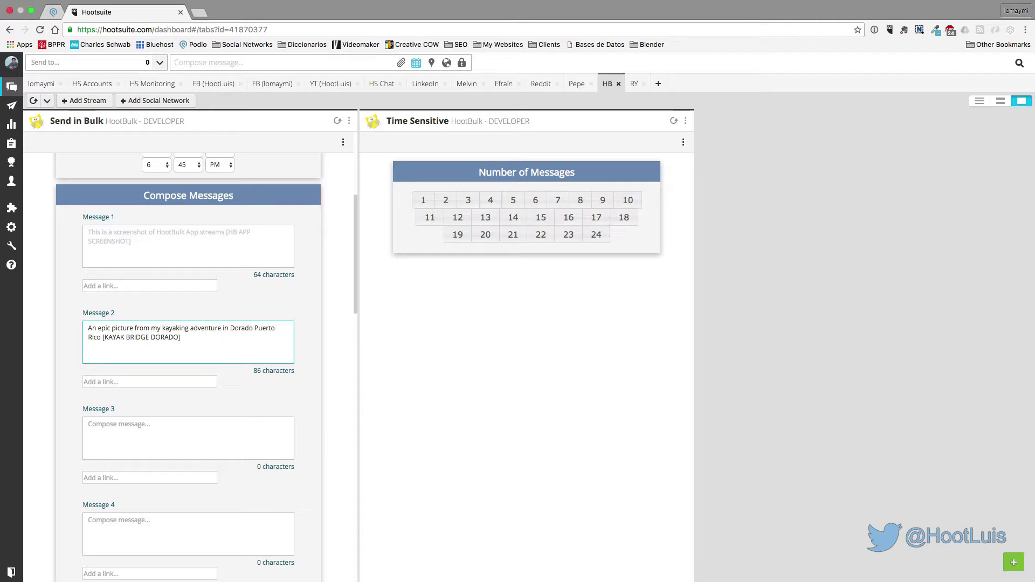
{"action": "left_click", "coordinate": [195, 233]}
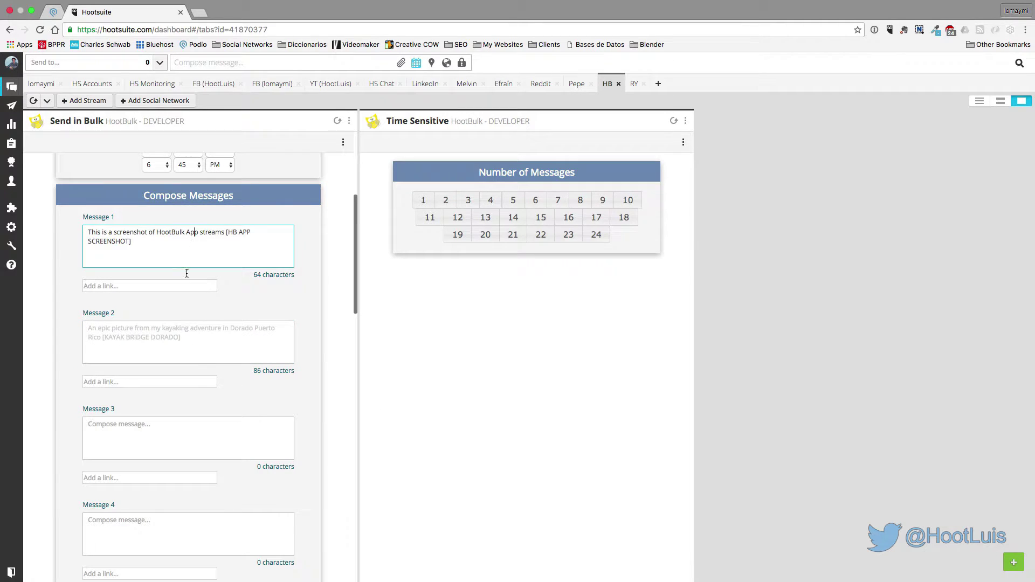
Paste image placeholder text into the remaining message boxes and download the form as HB1.csv
{"action": "left_click", "coordinate": [167, 429]}
{"action": "scroll", "coordinate": [138, 406], "scroll_direction": "down", "scroll_amount": 2}
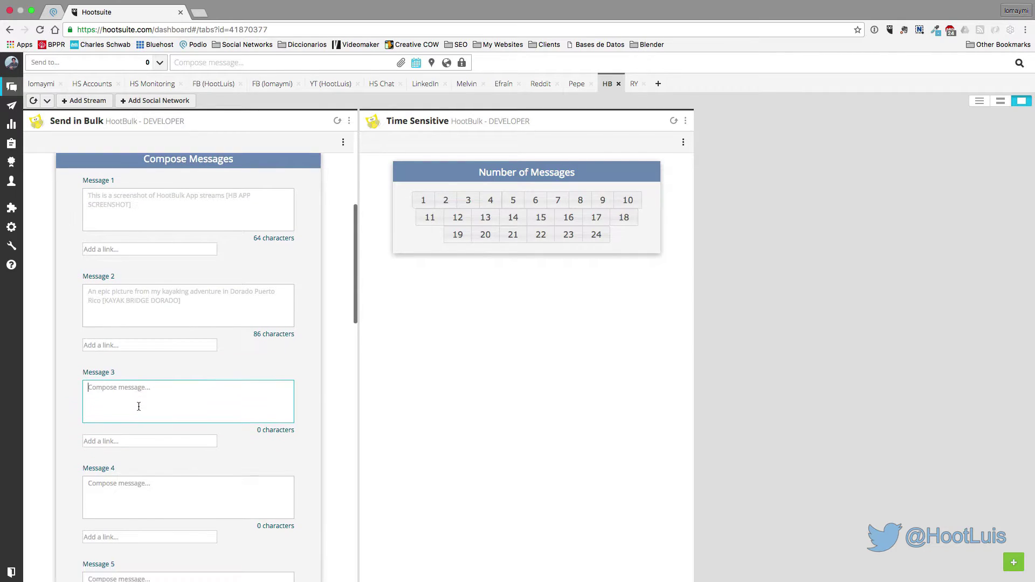
{"action": "scroll", "coordinate": [139, 407], "scroll_direction": "down", "scroll_amount": 18}
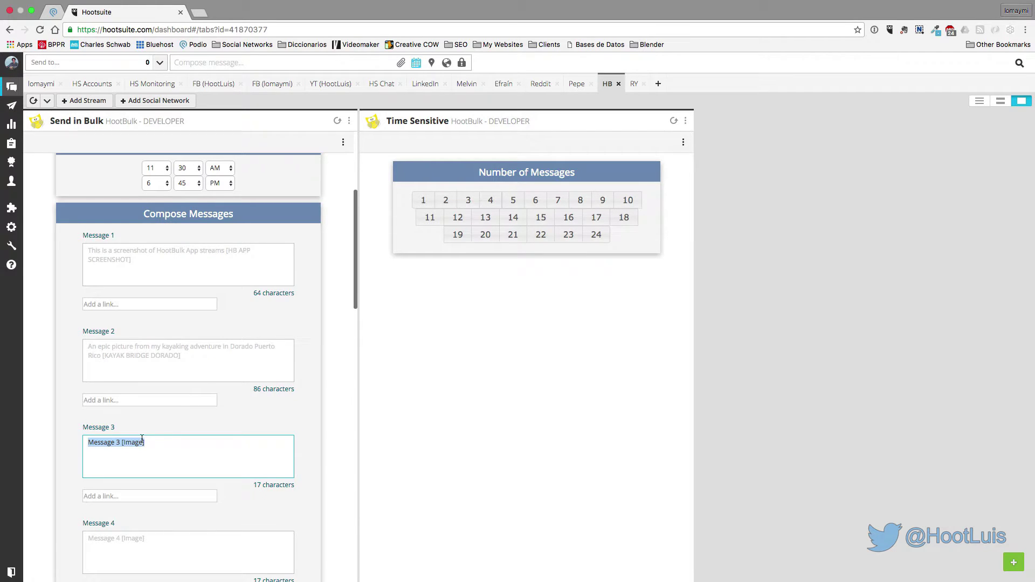
{"action": "scroll", "coordinate": [149, 396], "scroll_direction": "down", "scroll_amount": 3}
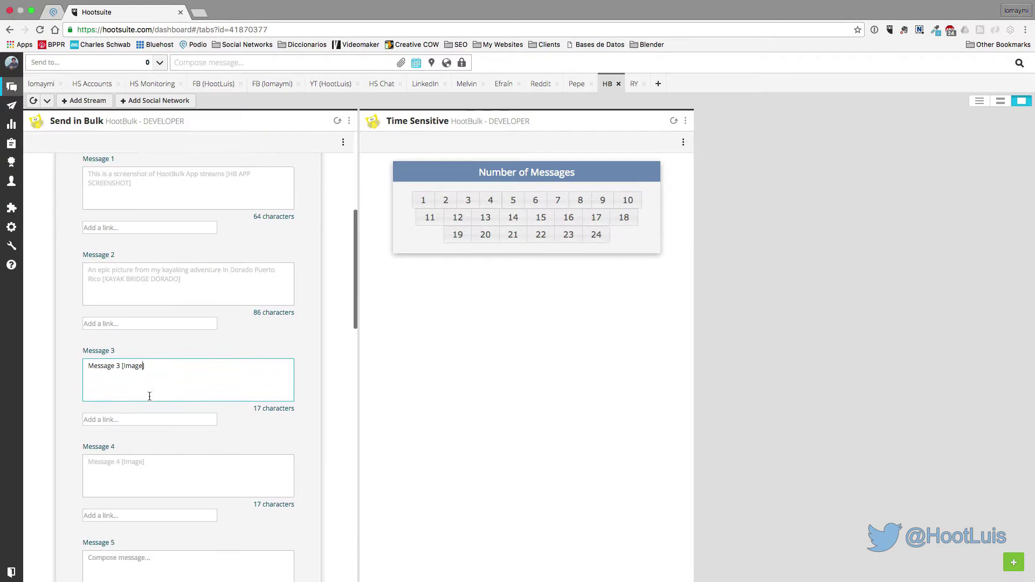
{"action": "scroll", "coordinate": [149, 397], "scroll_direction": "down", "scroll_amount": 5}
{"action": "left_click", "coordinate": [127, 317]}
{"action": "type", "text": "Message 3 [Image]"}
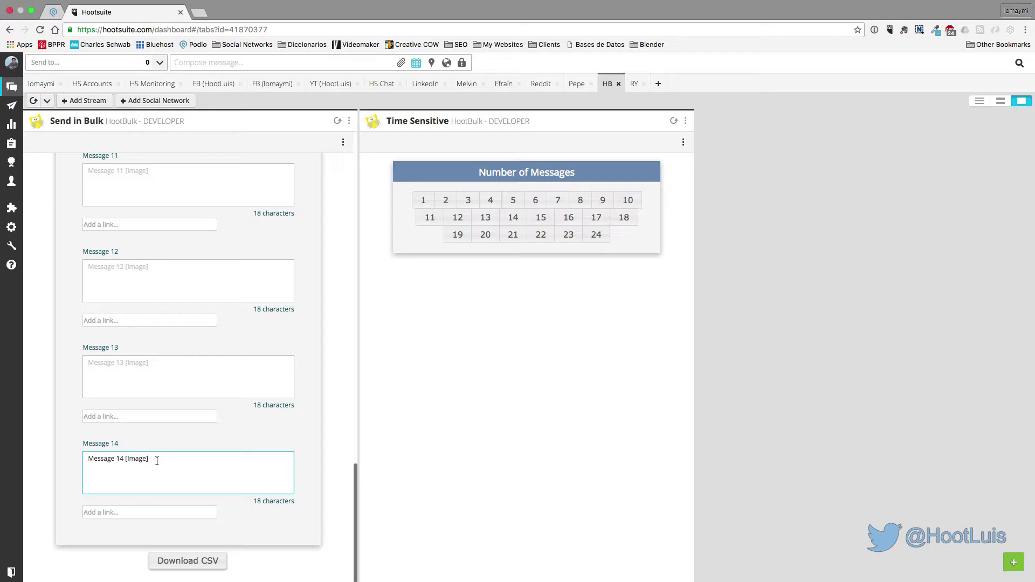
{"action": "left_click", "coordinate": [190, 566]}
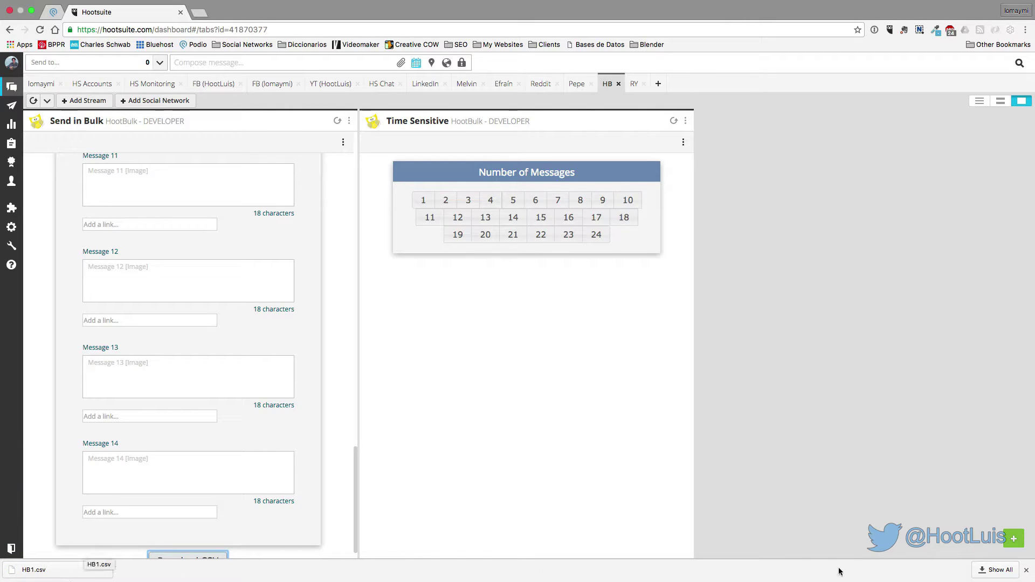
{"action": "left_click", "coordinate": [1026, 570]}
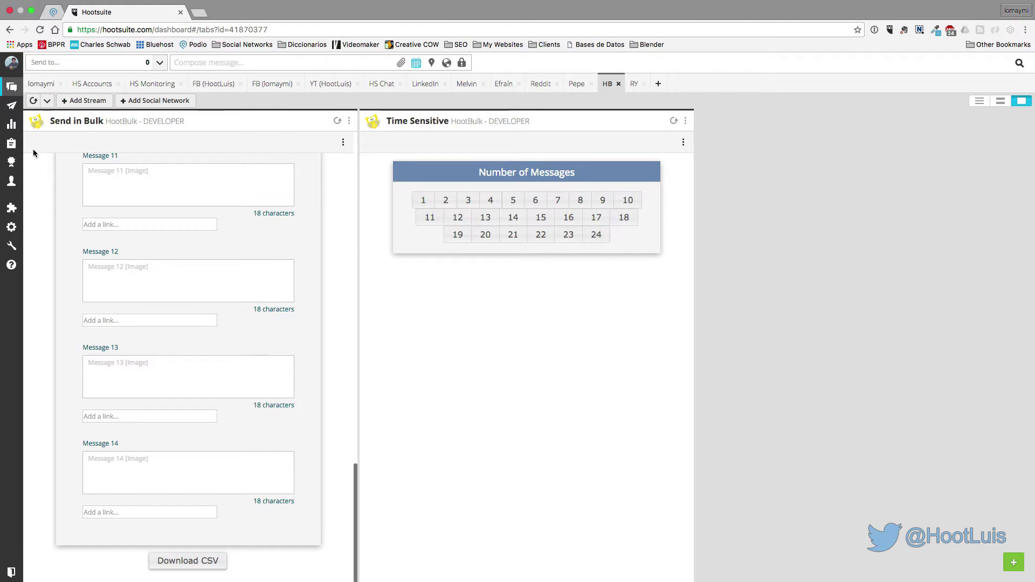
Upload HB1.csv from the Desktop into Bulk Composer
{"action": "left_click", "coordinate": [32, 105]}
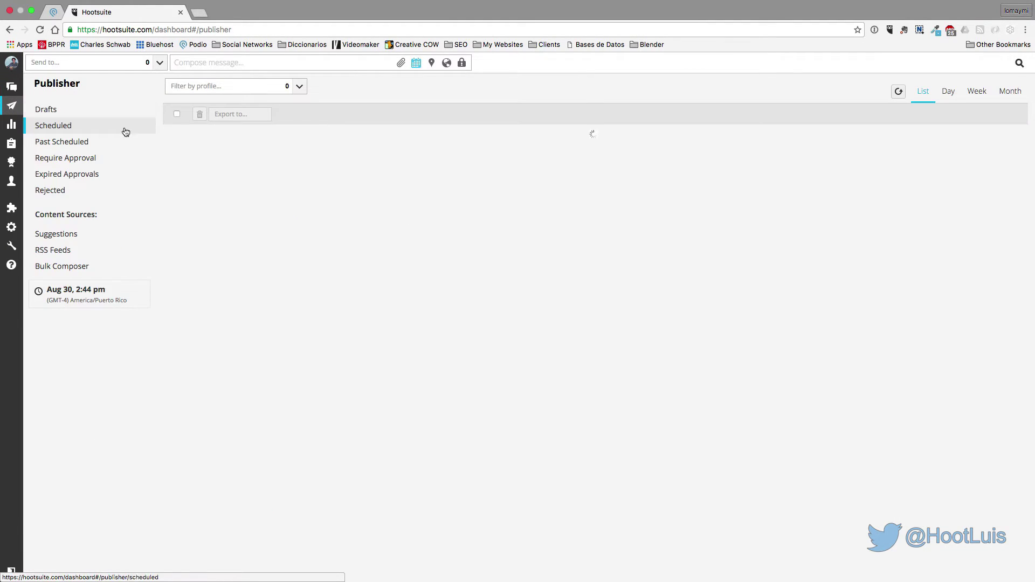
{"action": "left_click", "coordinate": [87, 266]}
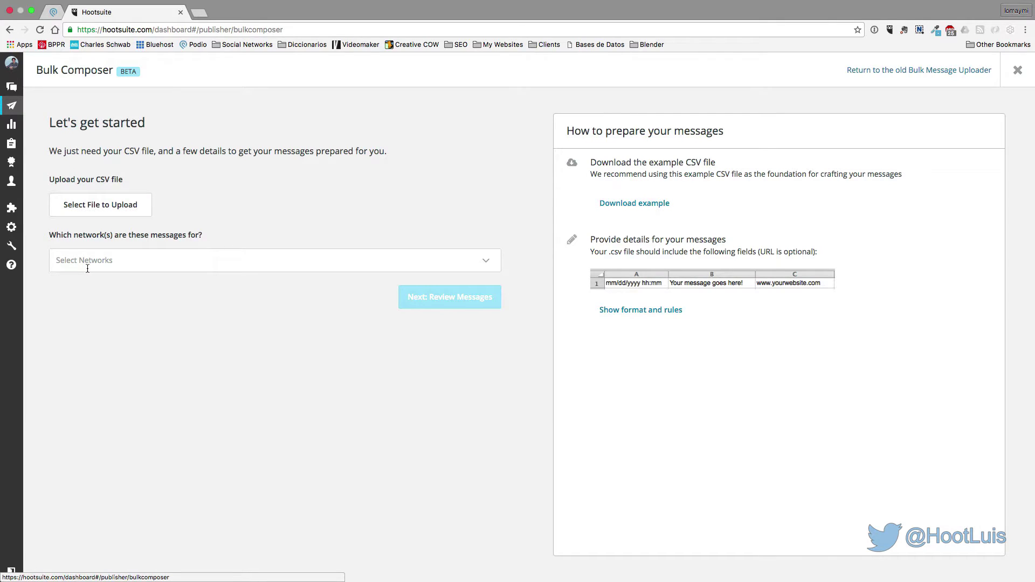
{"action": "left_click", "coordinate": [101, 205]}
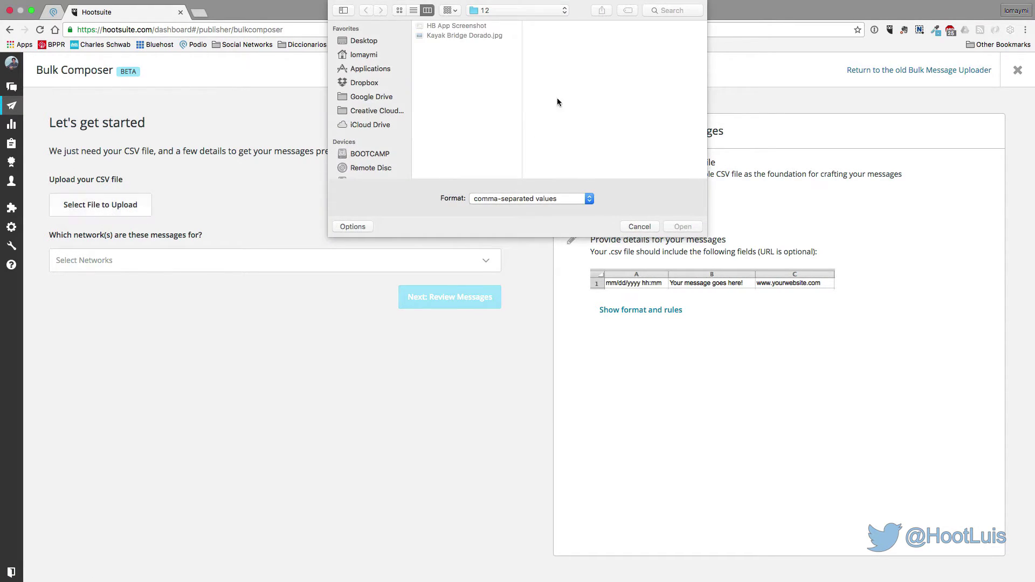
{"action": "left_click", "coordinate": [359, 41]}
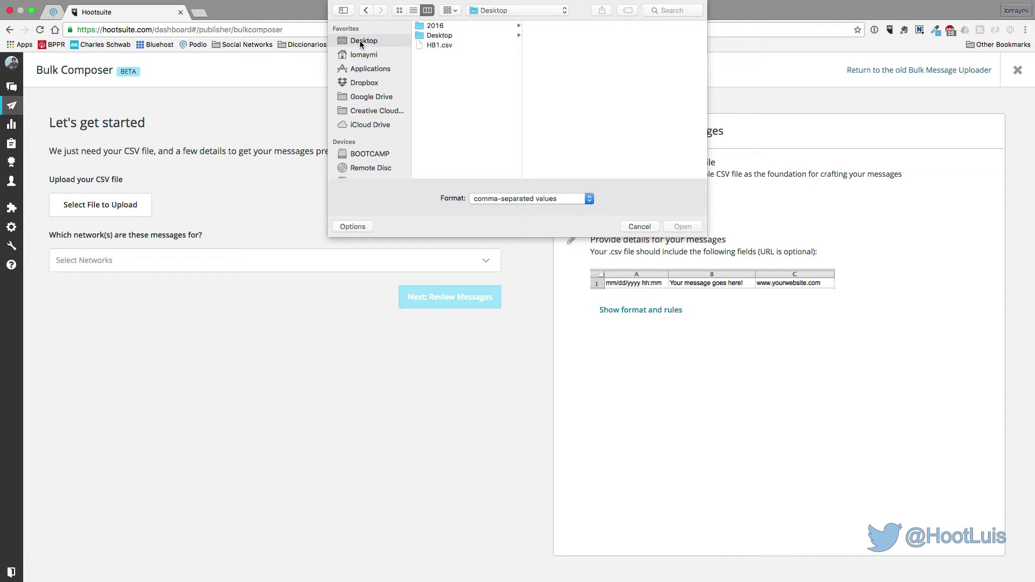
{"action": "left_click", "coordinate": [435, 47]}
{"action": "key", "text": "space"}
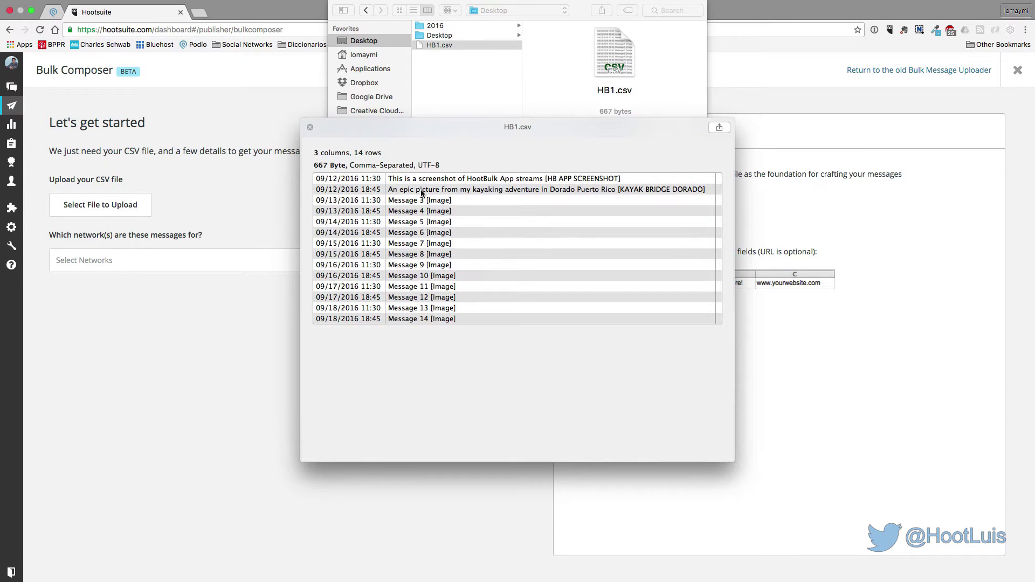
{"action": "key", "text": "space"}
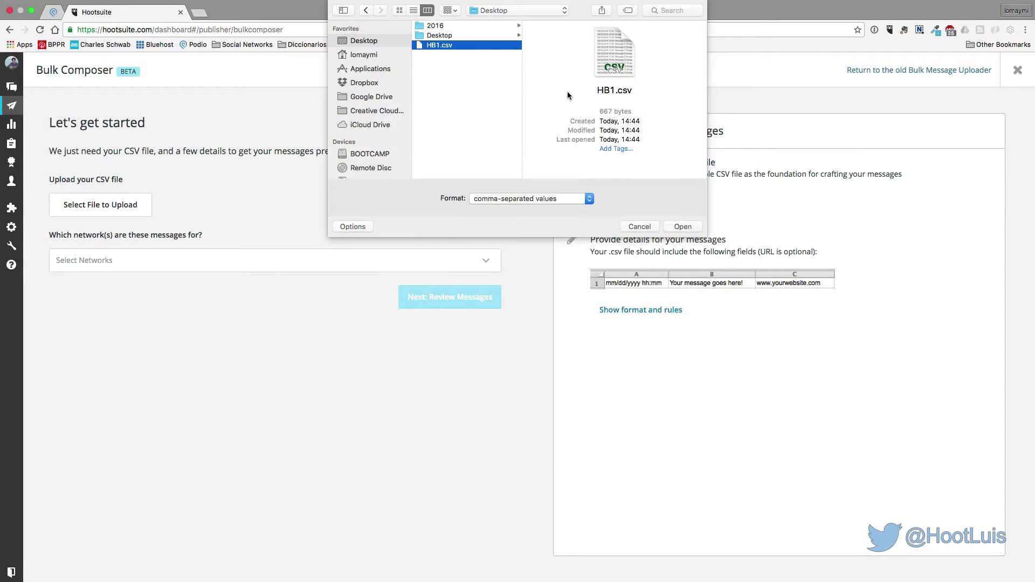
{"action": "left_click", "coordinate": [689, 223]}
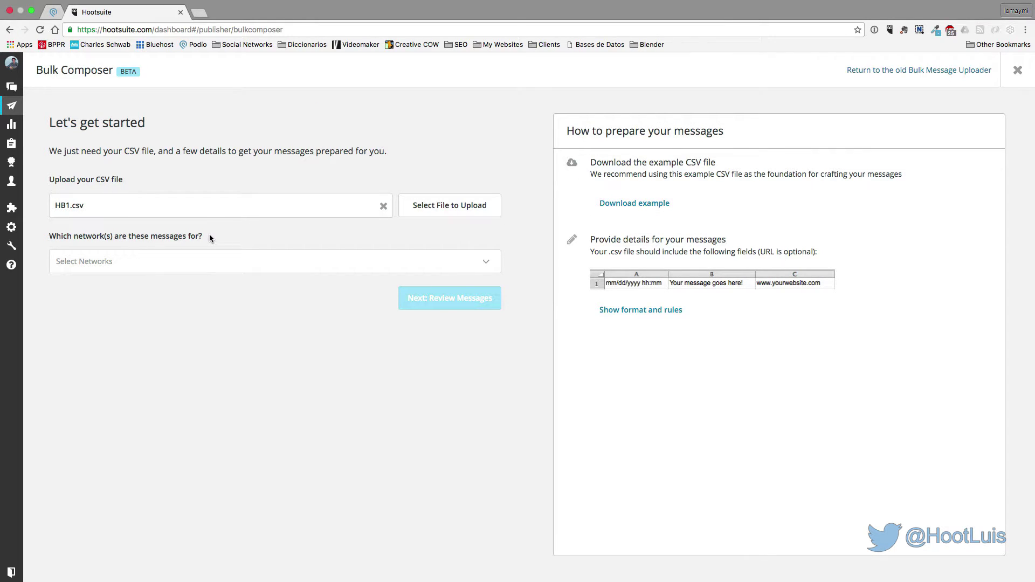
Choose the La Panaderia de Don Pepe Facebook page as the posting network
{"action": "left_click", "coordinate": [195, 264]}
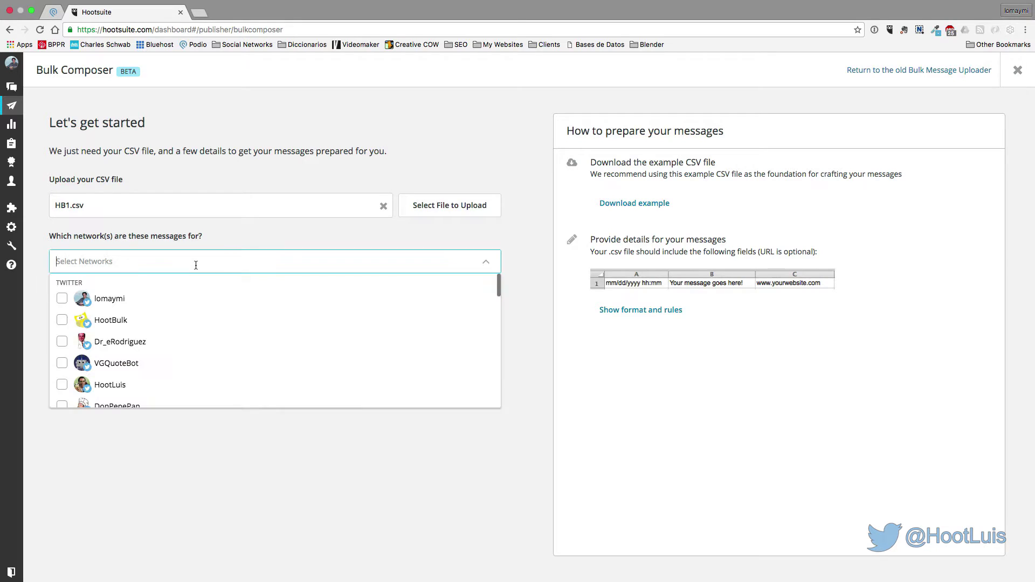
{"action": "type", "text": "pepe"}
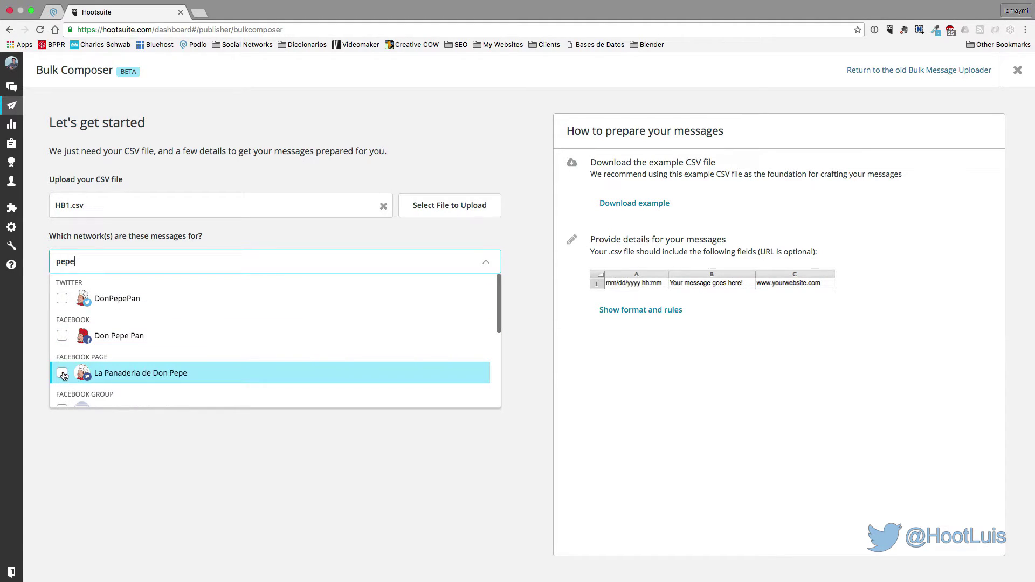
{"action": "left_click", "coordinate": [248, 458]}
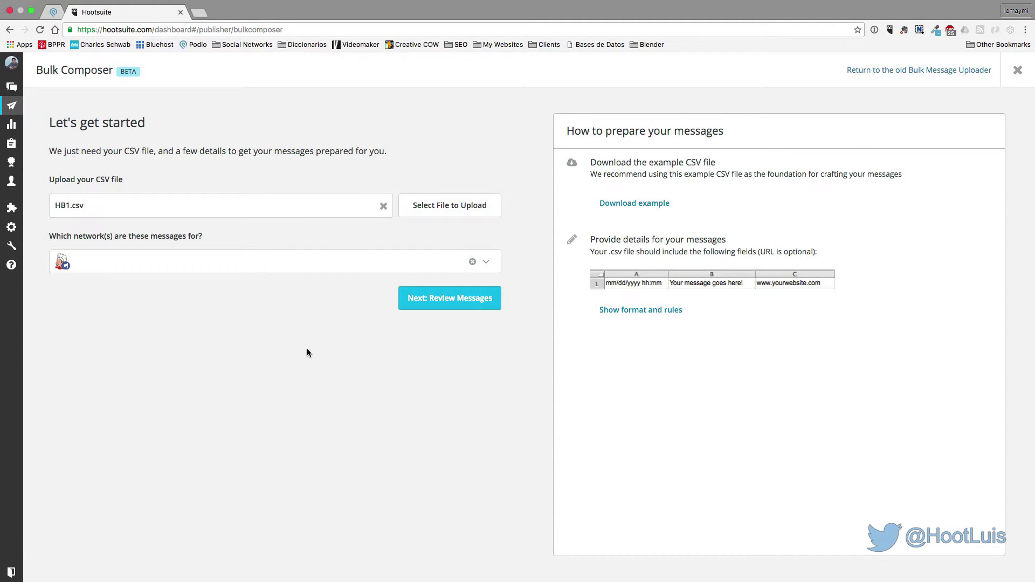
{"action": "left_click", "coordinate": [430, 303]}
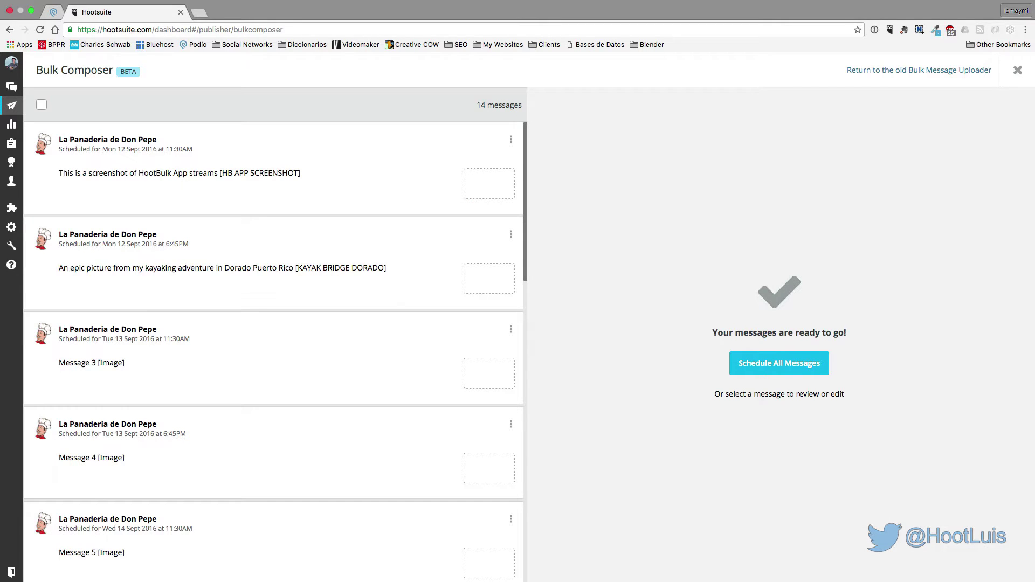
Scroll through the 14 uploaded messages and open the first screenshot message for editing
{"action": "scroll", "coordinate": [454, 167], "scroll_direction": "down", "scroll_amount": 15}
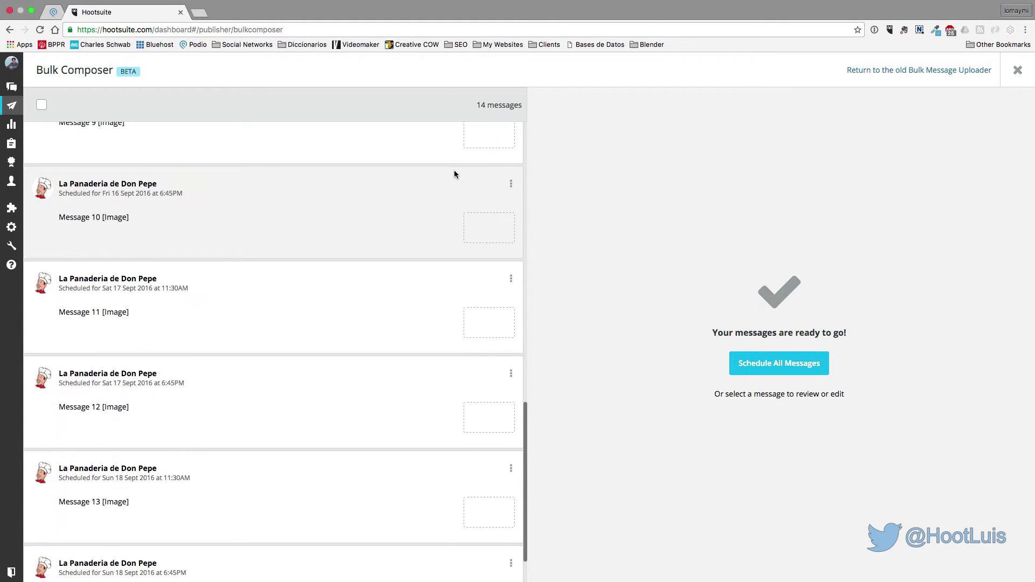
{"action": "scroll", "coordinate": [453, 172], "scroll_direction": "up", "scroll_amount": 15}
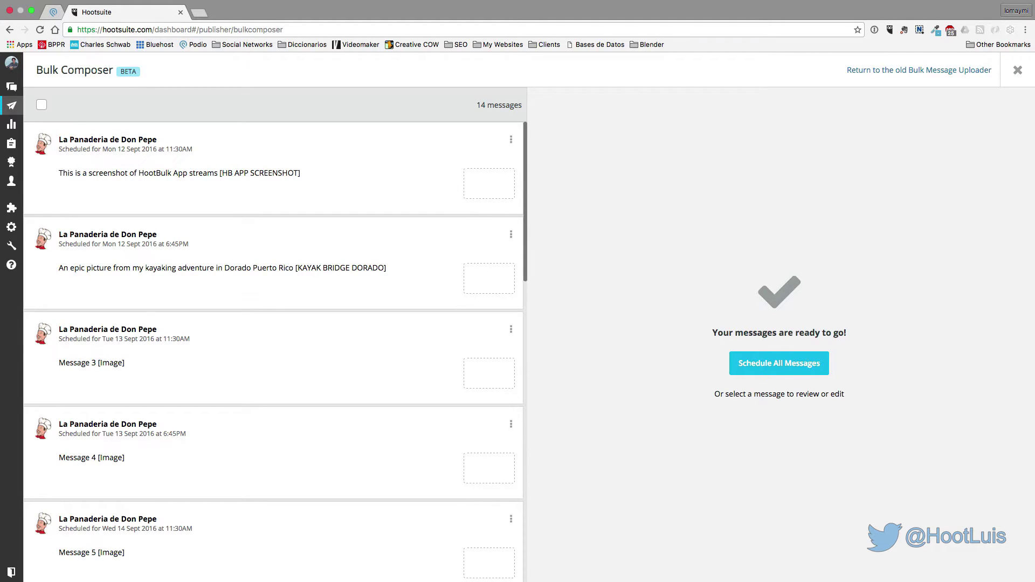
{"action": "left_click", "coordinate": [373, 185]}
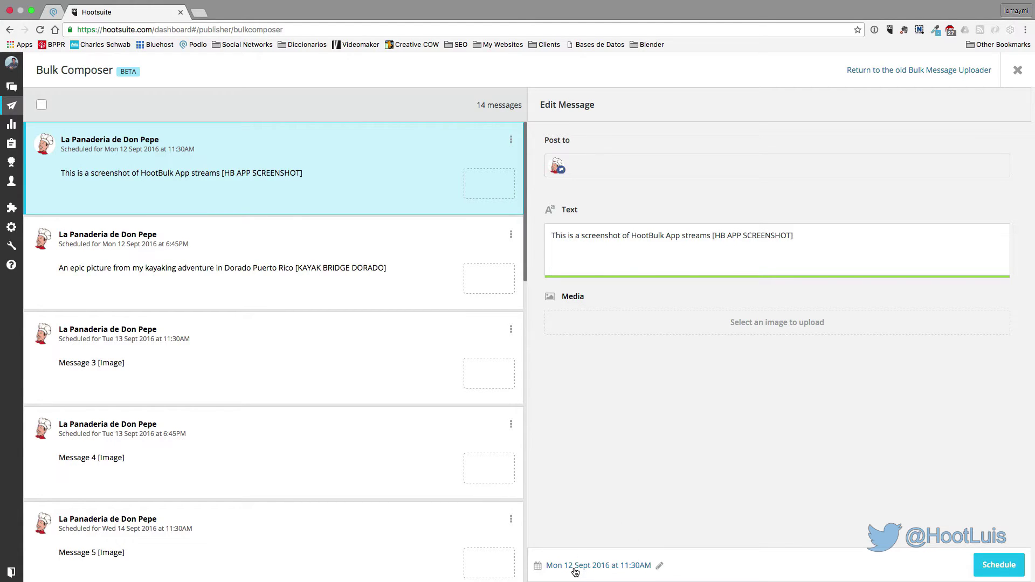
Attach HB App Screenshot from 2016/September/12 to the first message
{"action": "left_click", "coordinate": [749, 327]}
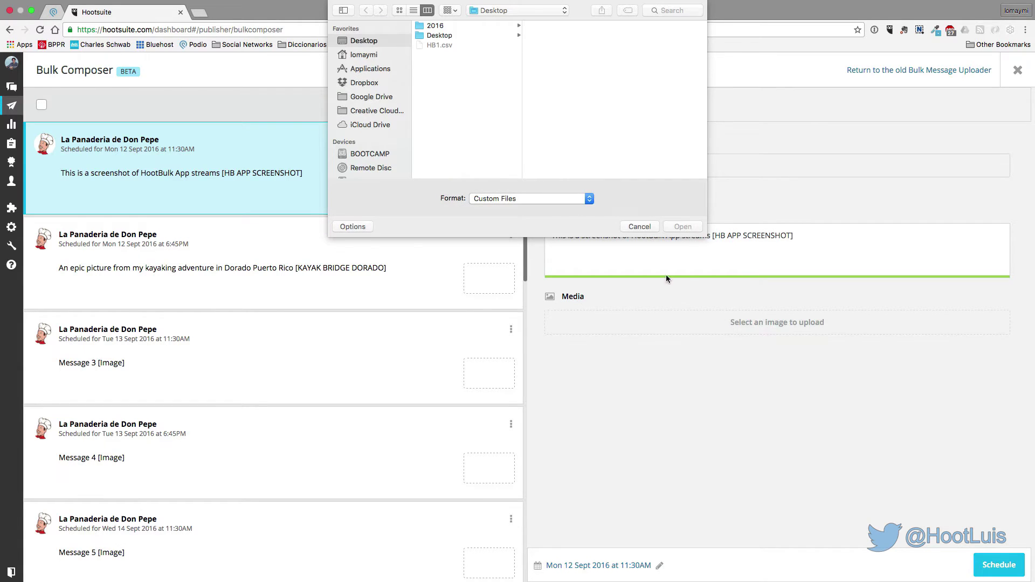
{"action": "left_click", "coordinate": [489, 28]}
{"action": "left_click", "coordinate": [582, 28]}
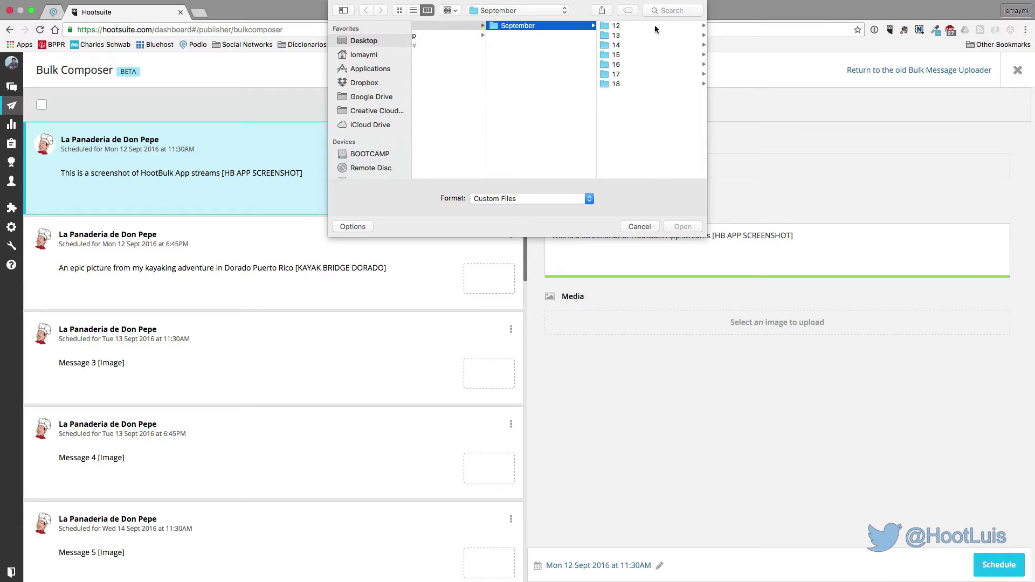
{"action": "left_click", "coordinate": [654, 28]}
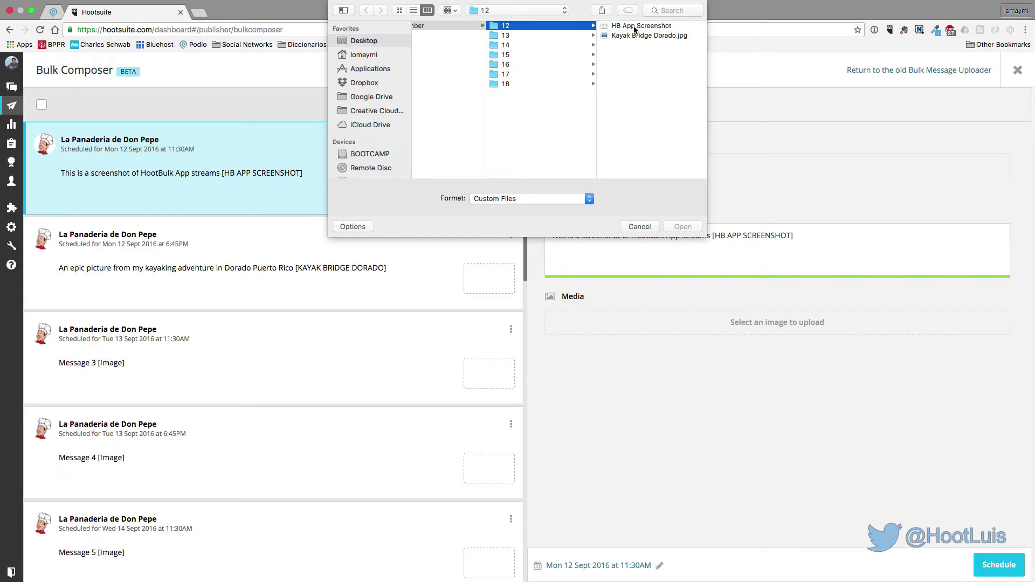
{"action": "left_click", "coordinate": [636, 27]}
{"action": "key", "text": "space"}
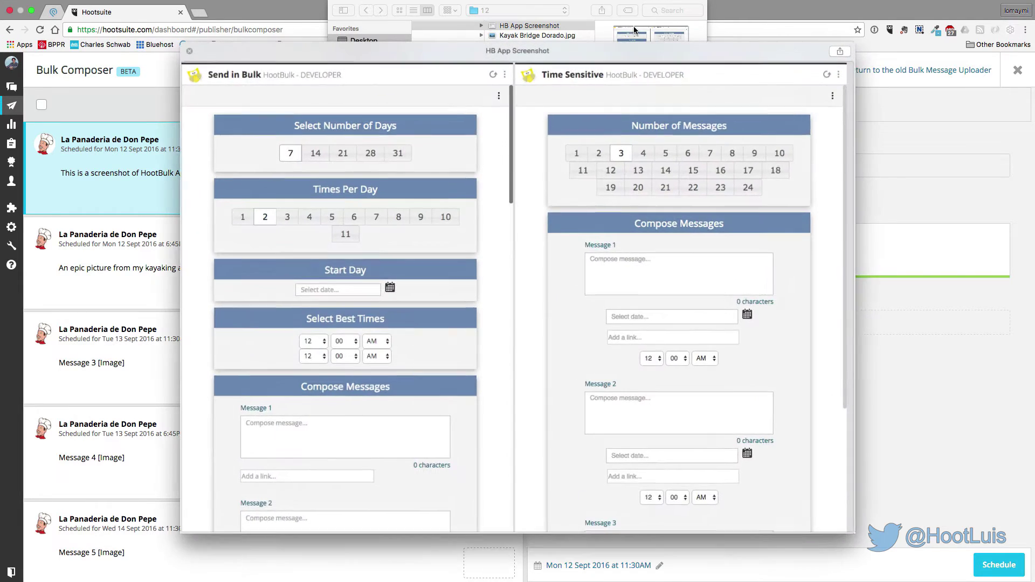
{"action": "key", "text": "space"}
{"action": "left_click", "coordinate": [687, 228]}
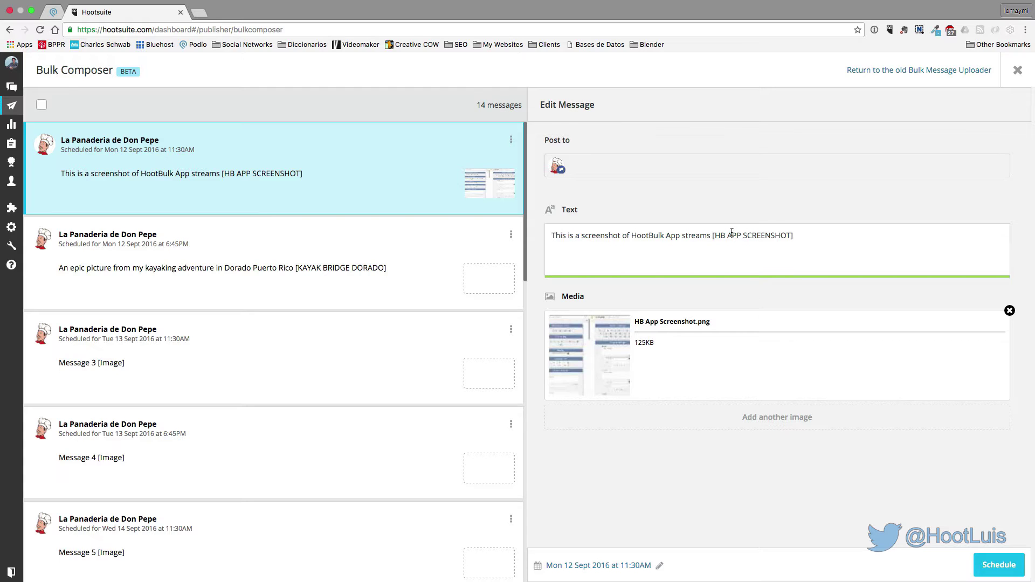
Delete the [HB APP SCREENSHOT] tag from the first message's text
{"action": "left_click_drag", "start_coordinate": [712, 236], "coordinate": [809, 237]}
{"action": "key", "text": "BackSpace"}
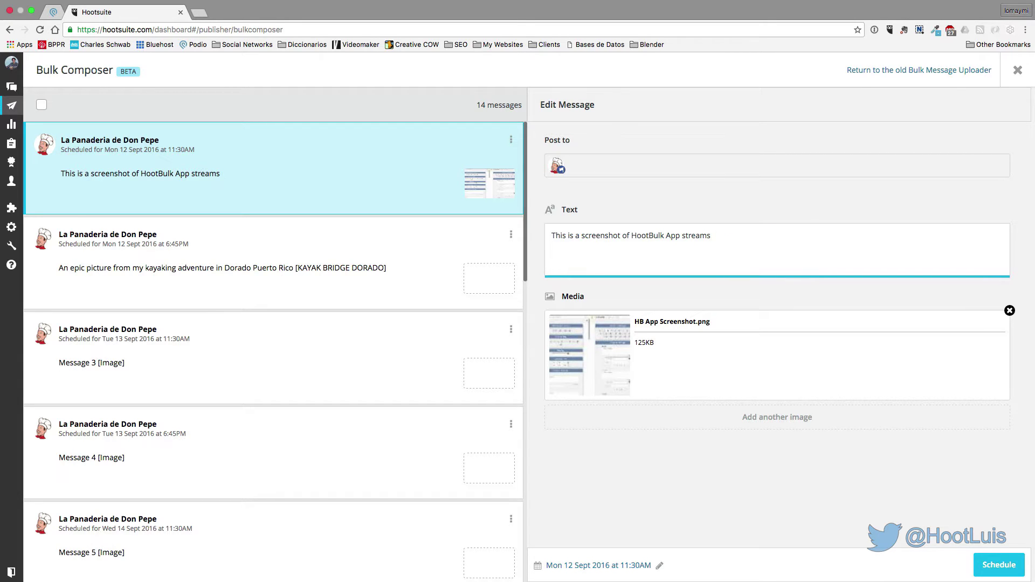
{"action": "left_click", "coordinate": [360, 257]}
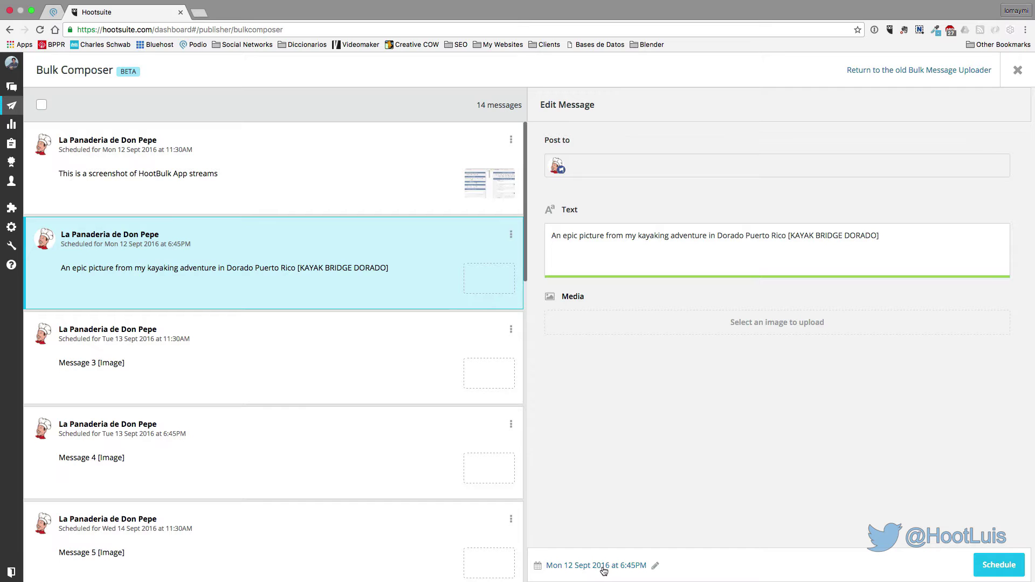
Attach Kayak Bridge Dorado.jpg to the kayaking message
{"action": "left_click", "coordinate": [782, 326]}
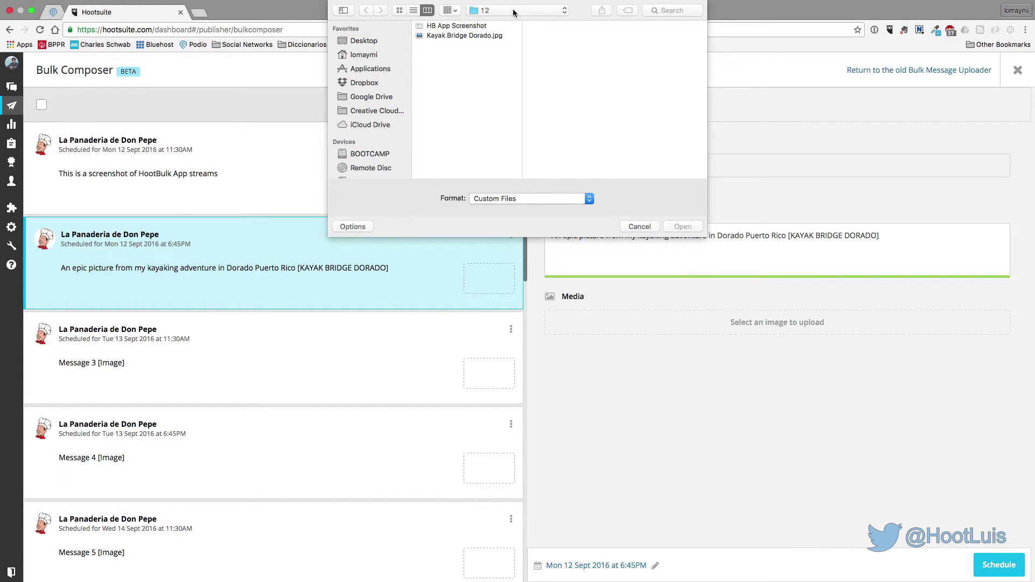
{"action": "left_click", "coordinate": [467, 35]}
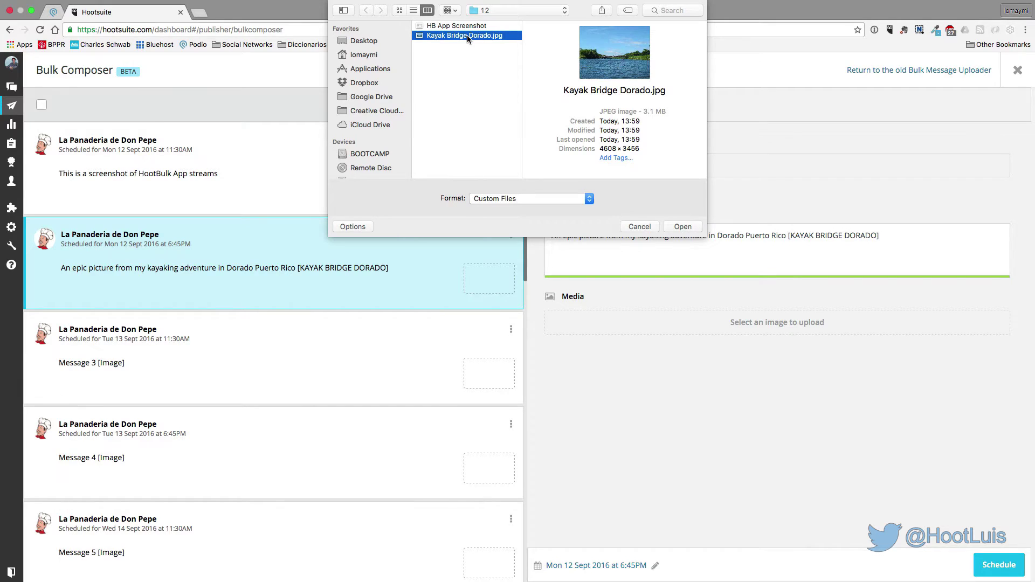
{"action": "key", "text": "space"}
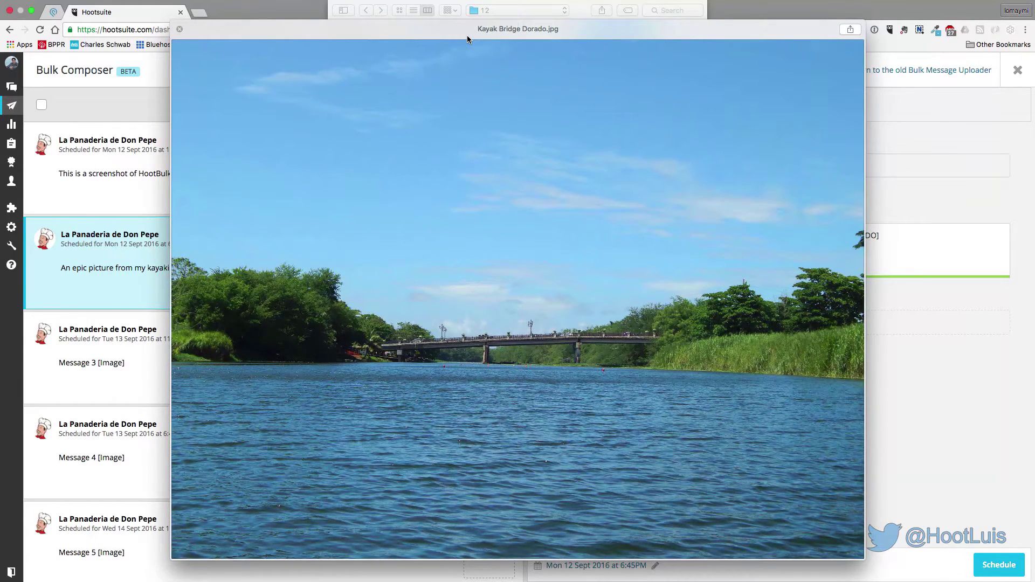
{"action": "key", "text": "space"}
{"action": "left_click", "coordinate": [672, 225]}
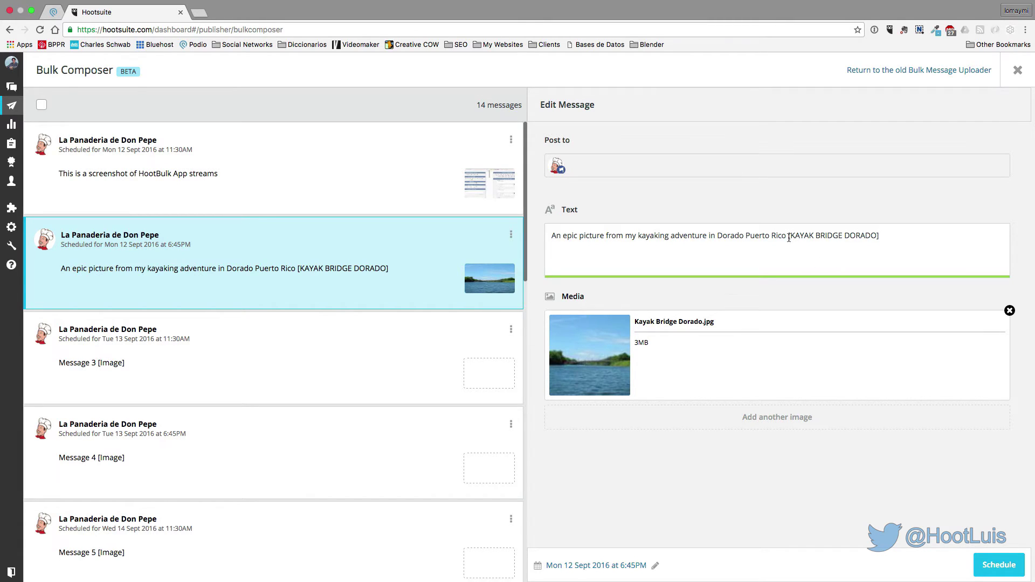
Delete the [KAYAK BRIDGE DORADO] tag from the kayaking message's text
{"action": "left_click_drag", "start_coordinate": [787, 238], "coordinate": [884, 240]}
{"action": "key", "text": "BackSpace"}
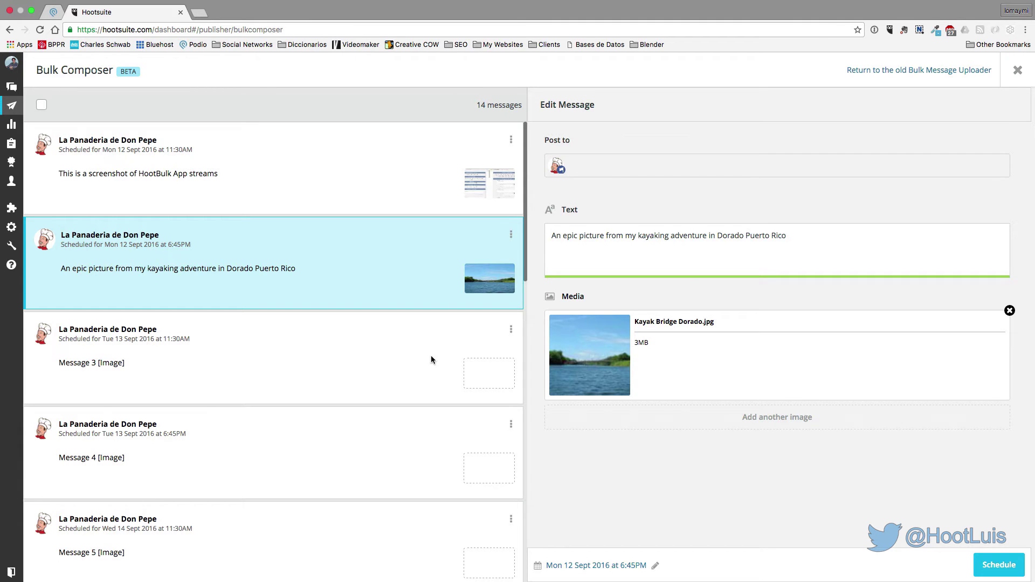
{"action": "left_click", "coordinate": [317, 279]}
{"action": "left_click", "coordinate": [405, 252]}
Clear the message selection, close the editor, and schedule all 14 messages
{"action": "left_click", "coordinate": [42, 105]}
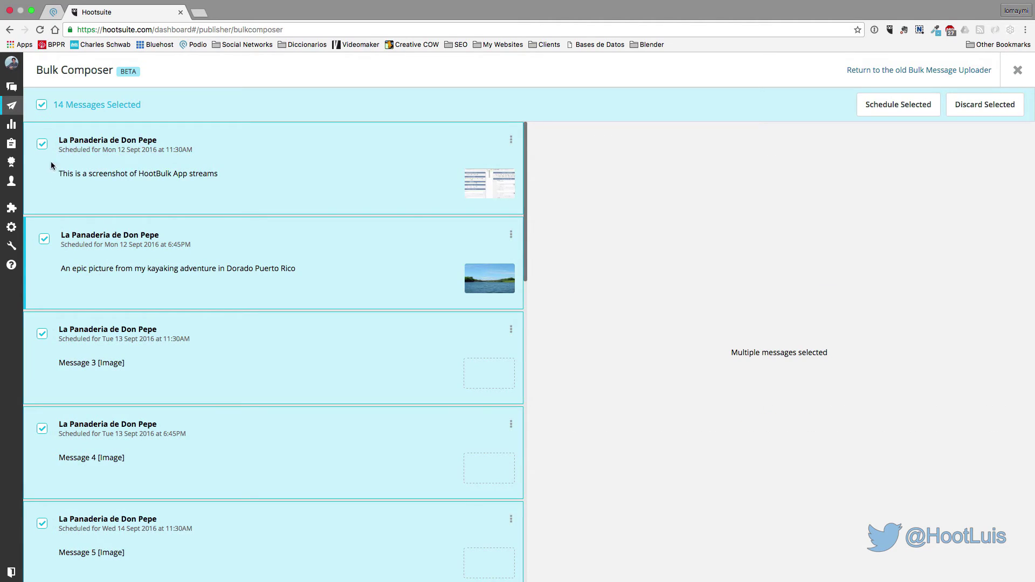
{"action": "left_click", "coordinate": [42, 144]}
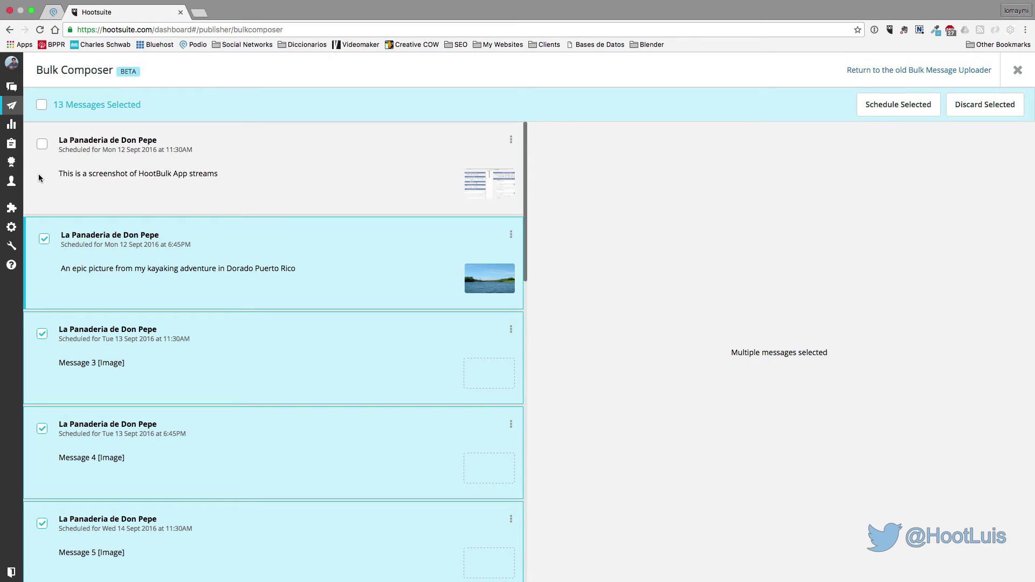
{"action": "left_click", "coordinate": [43, 144]}
{"action": "left_click", "coordinate": [244, 254]}
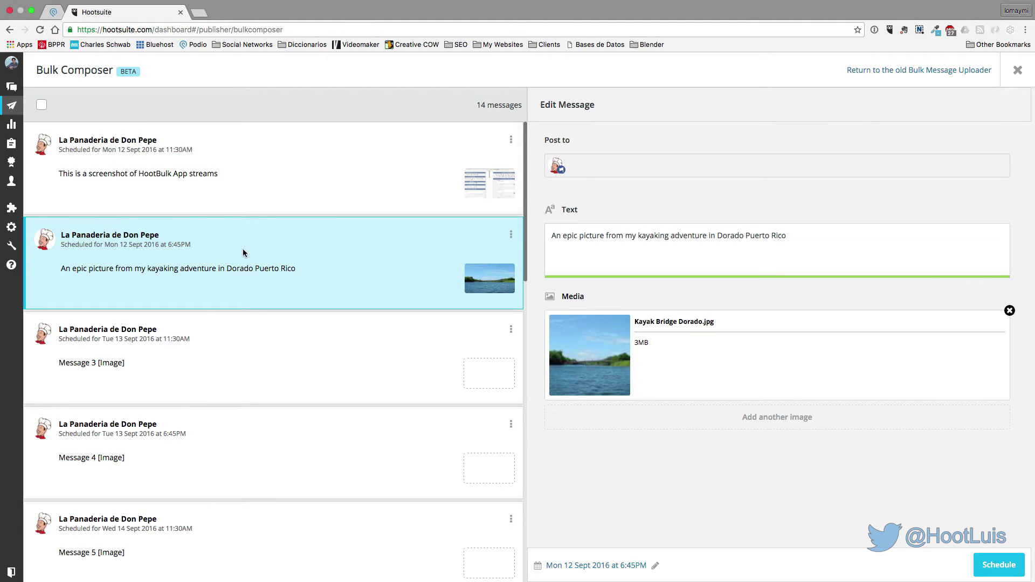
{"action": "left_click", "coordinate": [399, 266]}
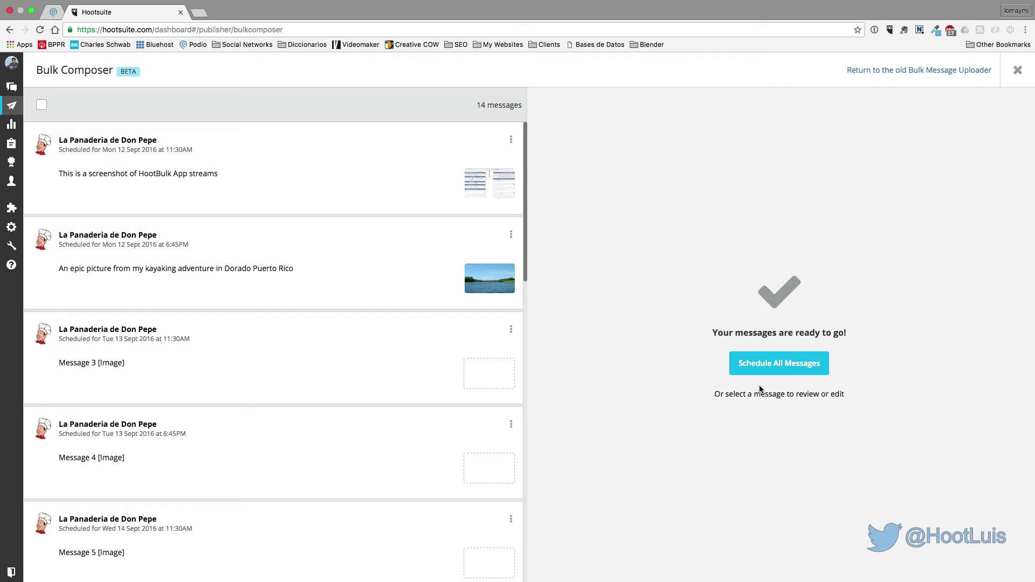
{"action": "left_click", "coordinate": [788, 366]}
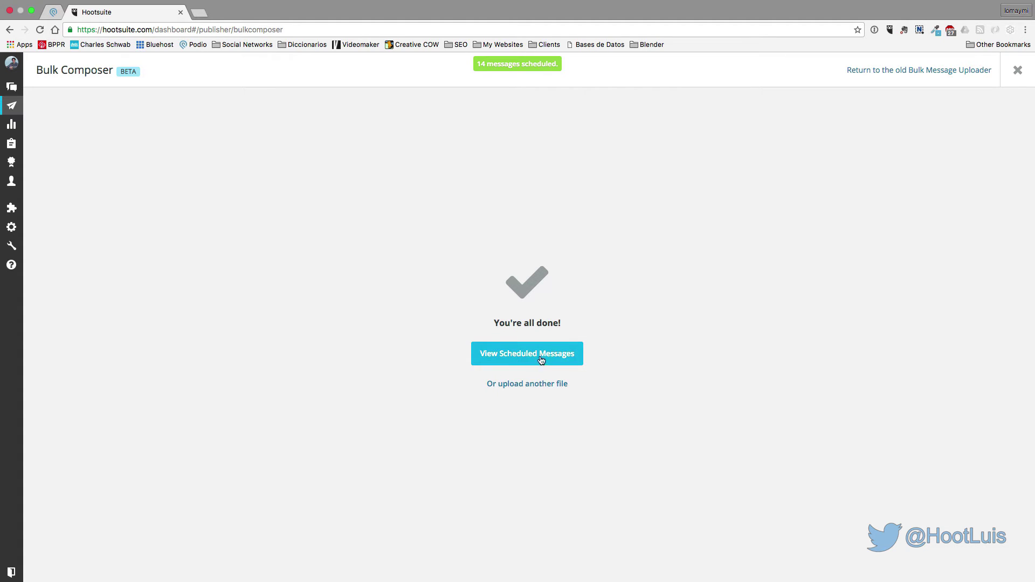
Clear the kayaking message's schedule, send it now to the Facebook page, and check it in Streams
{"action": "left_click", "coordinate": [547, 357]}
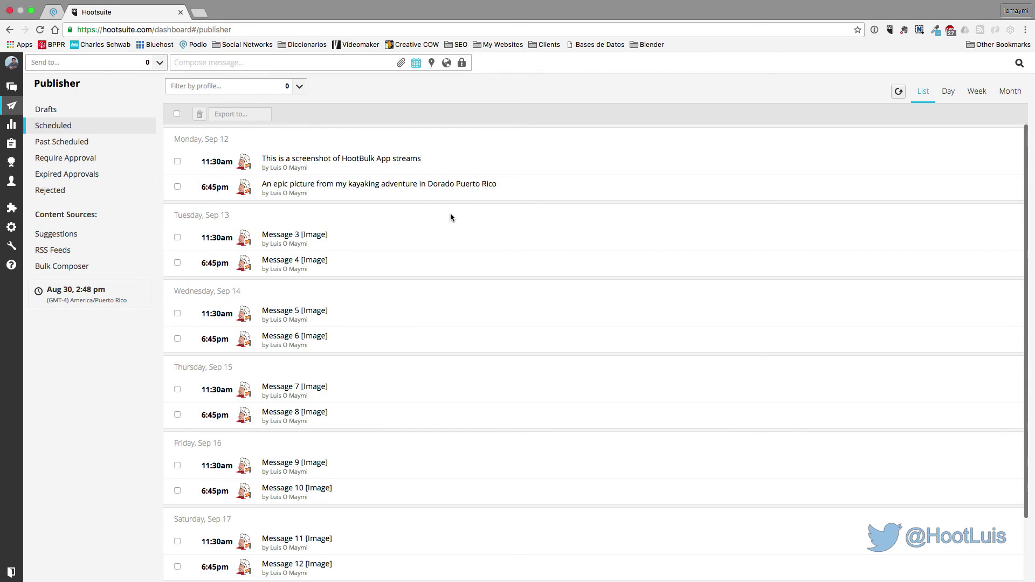
{"action": "mouse_move", "coordinate": [381, 185]}
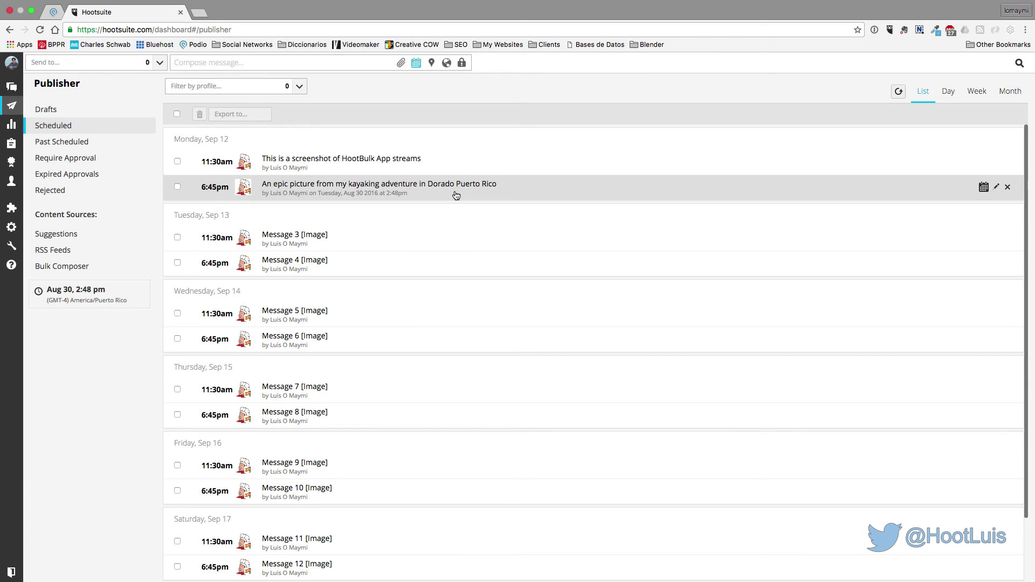
{"action": "left_click", "coordinate": [997, 189]}
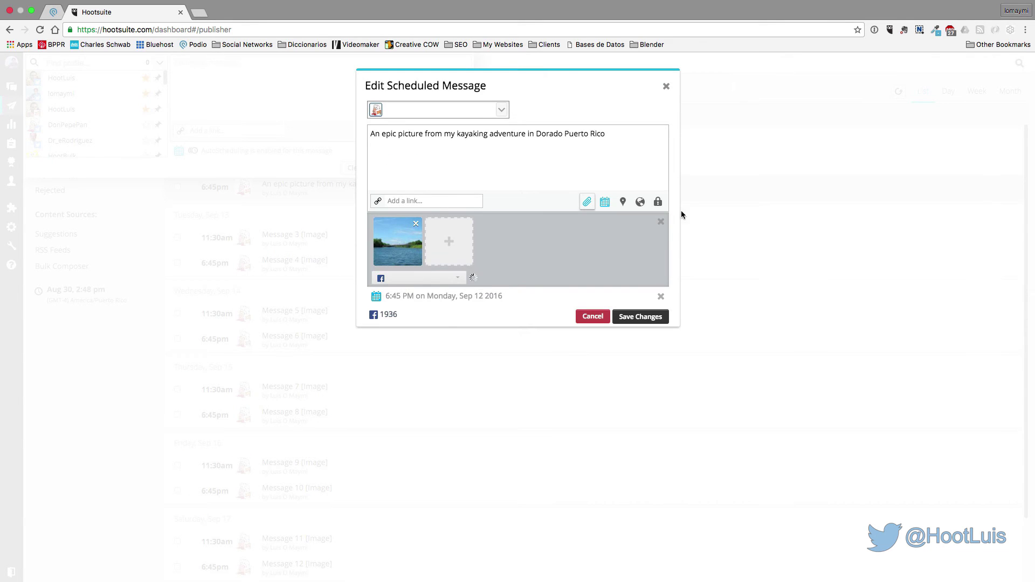
{"action": "left_click", "coordinate": [661, 296]}
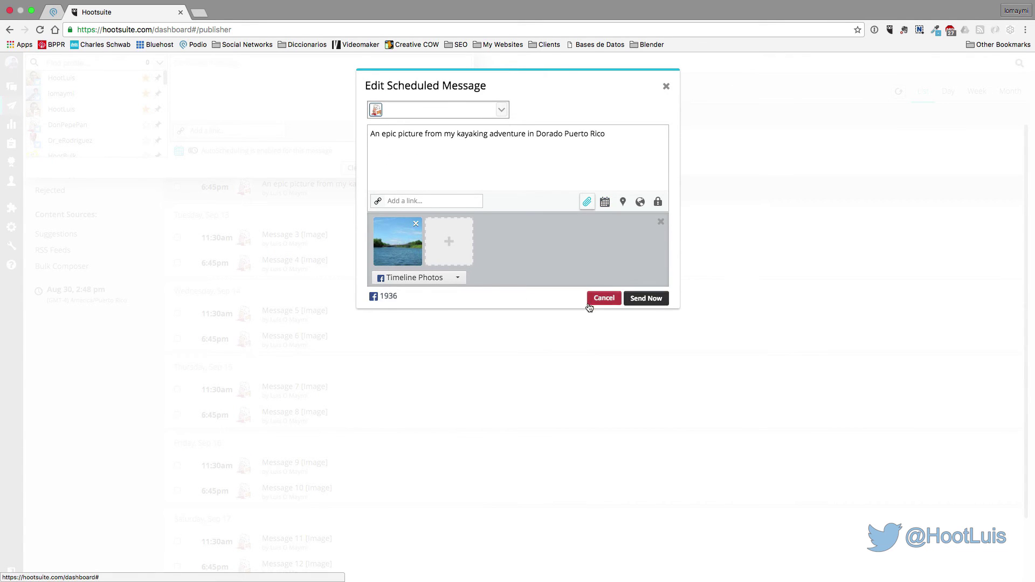
{"action": "left_click", "coordinate": [651, 304]}
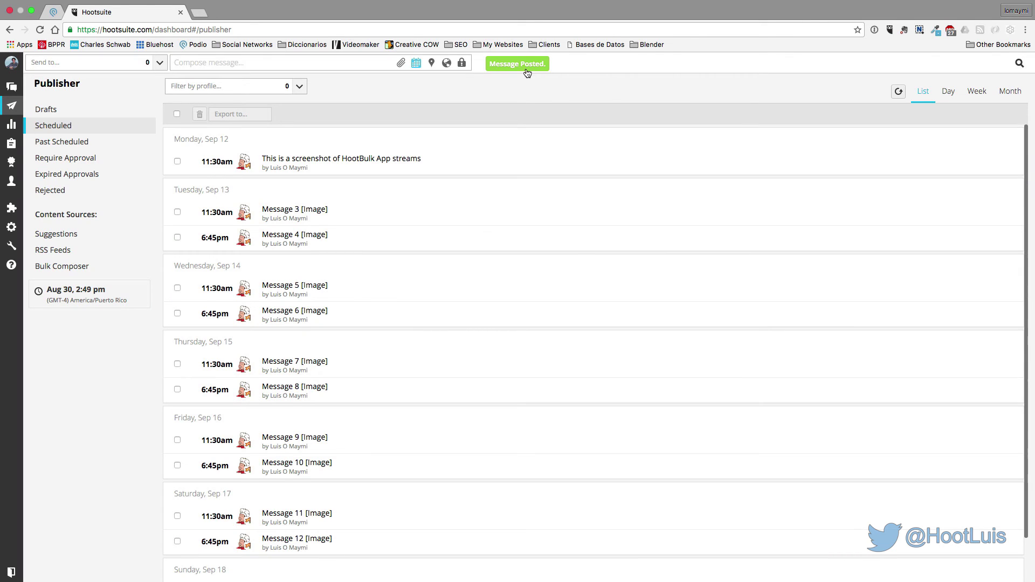
{"action": "left_click", "coordinate": [13, 88]}
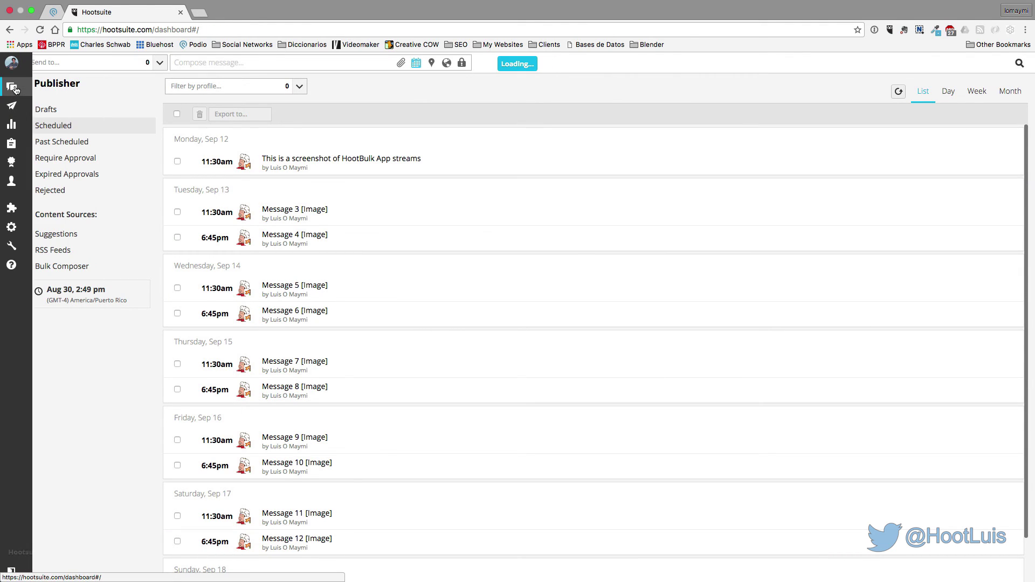